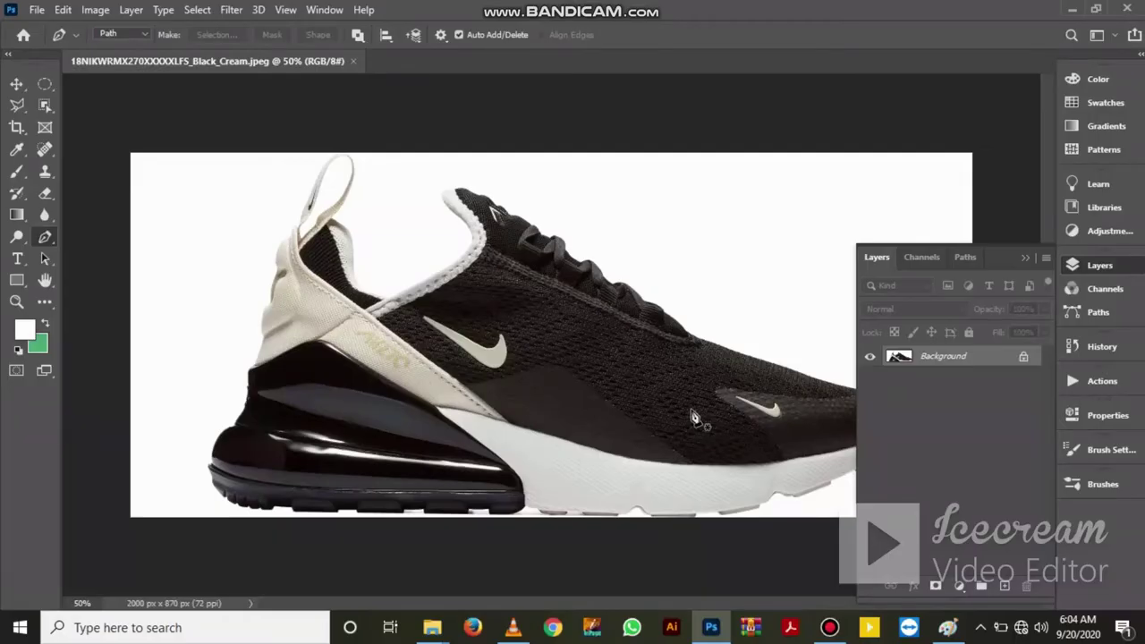
Duplicate the Background into a new Layer 1 and collapse the Layers panel
key("ctrl+j")
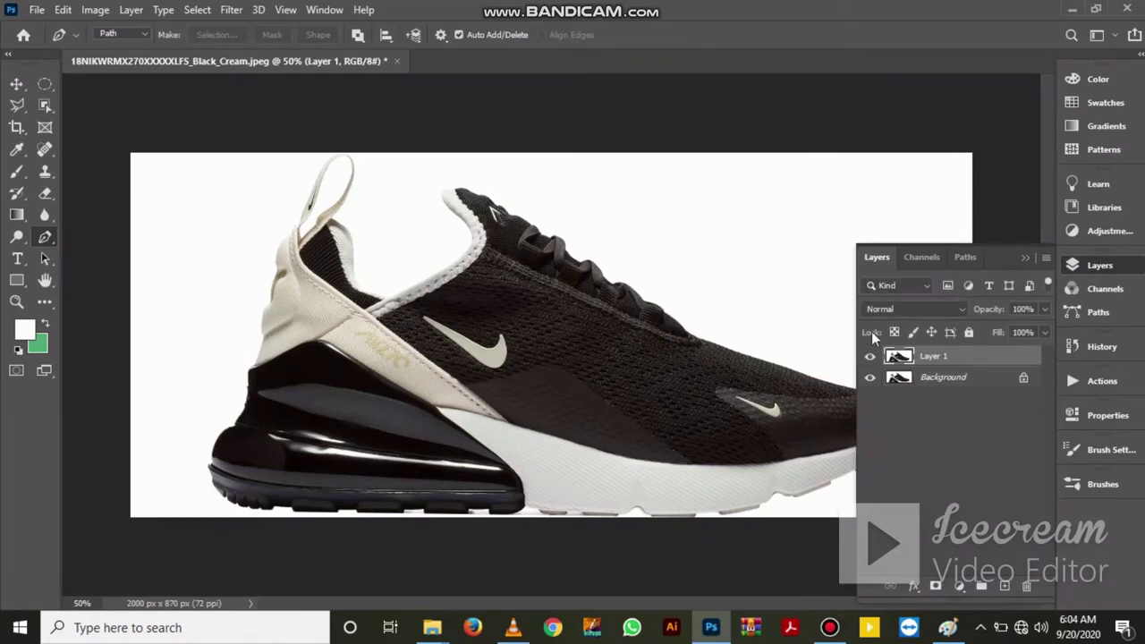
left_click(1025, 259)
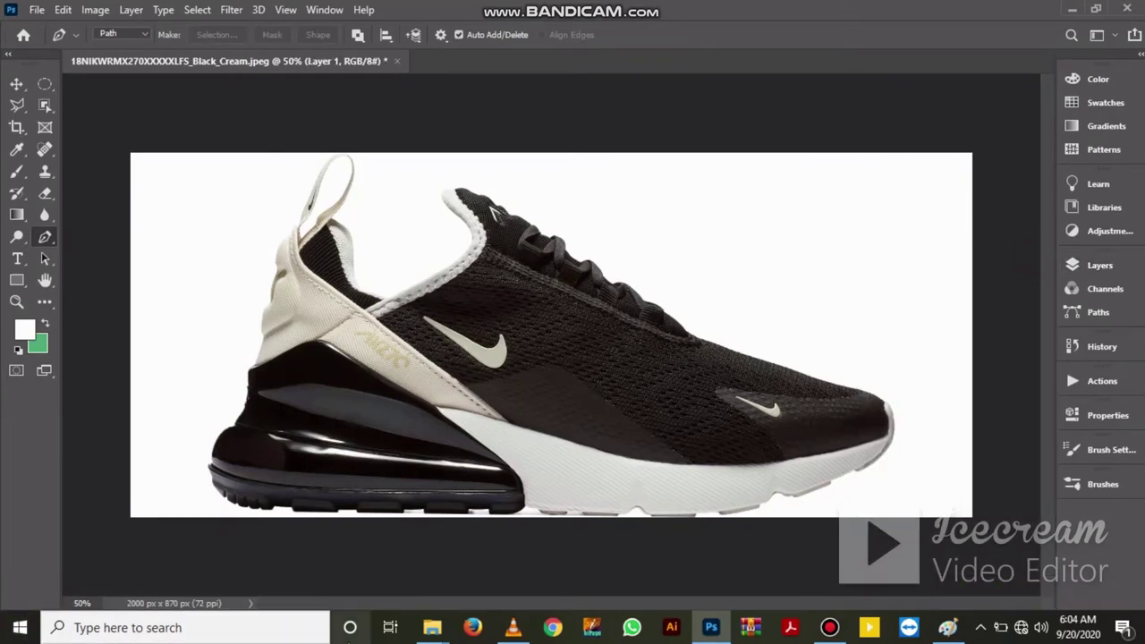
Trace Pen anchors along the sole's bottom edge from the midfoot toward the heel
scroll(550, 535, "up", 1)
scroll(550, 534, "up", 1)
scroll(544, 542, "up", 1)
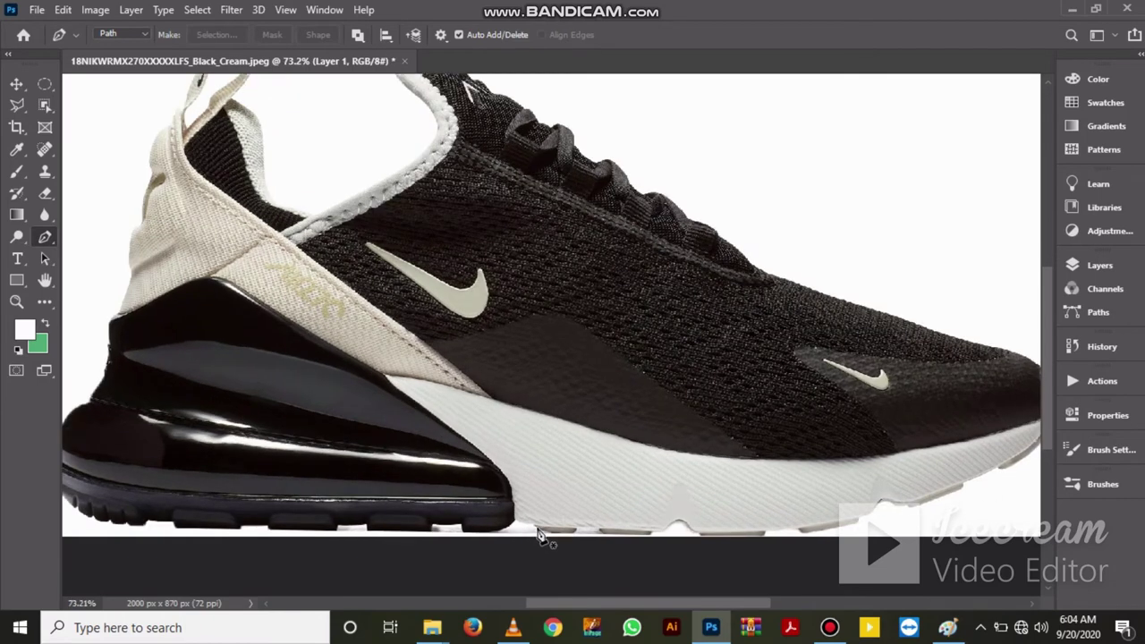
left_click(513, 530)
left_click_drag(492, 535, 466, 540)
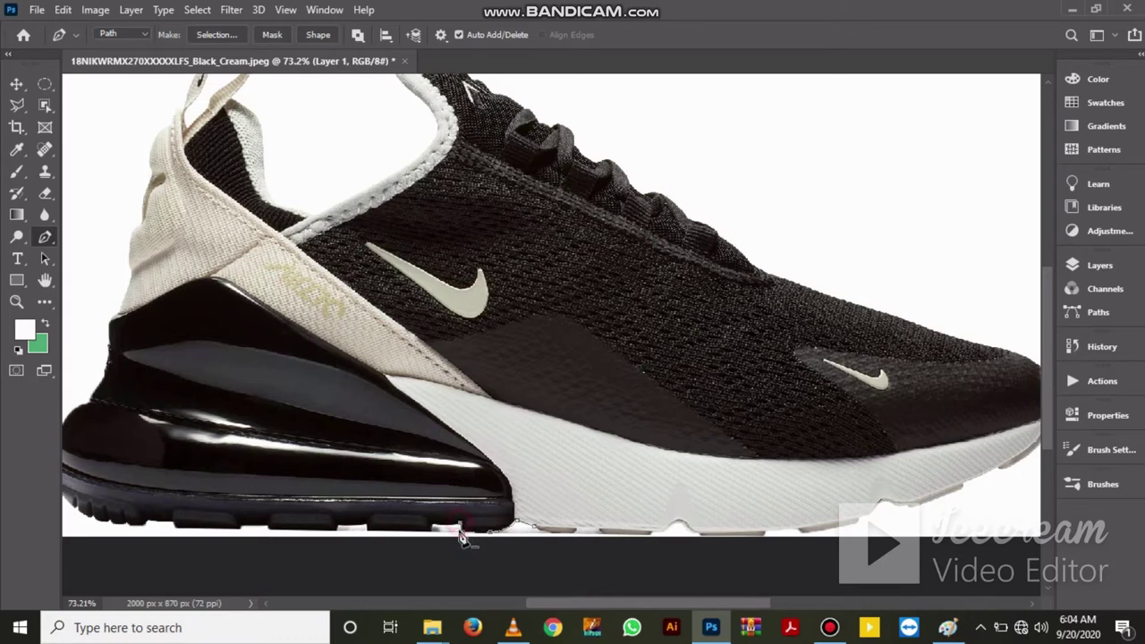
left_click(463, 529)
left_click(432, 526)
left_click(367, 532)
left_click(338, 527)
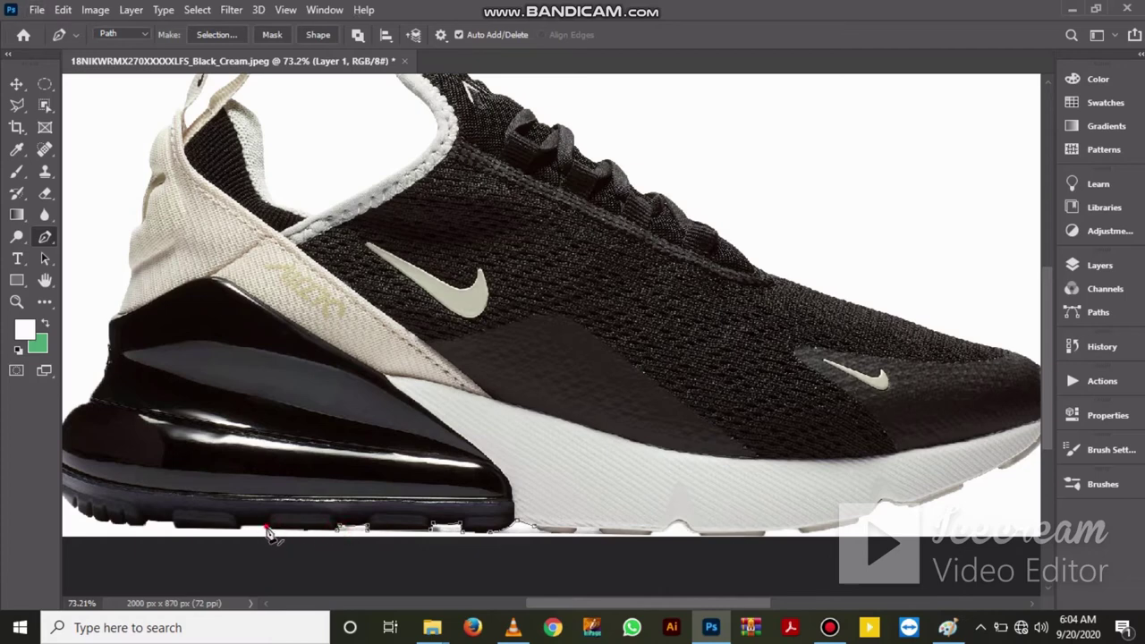
left_click(267, 529)
Continue the path to the sole's end and along the heel tread to its rounded corner
scroll(285, 542, "up", 3)
scroll(248, 517, "up", 1)
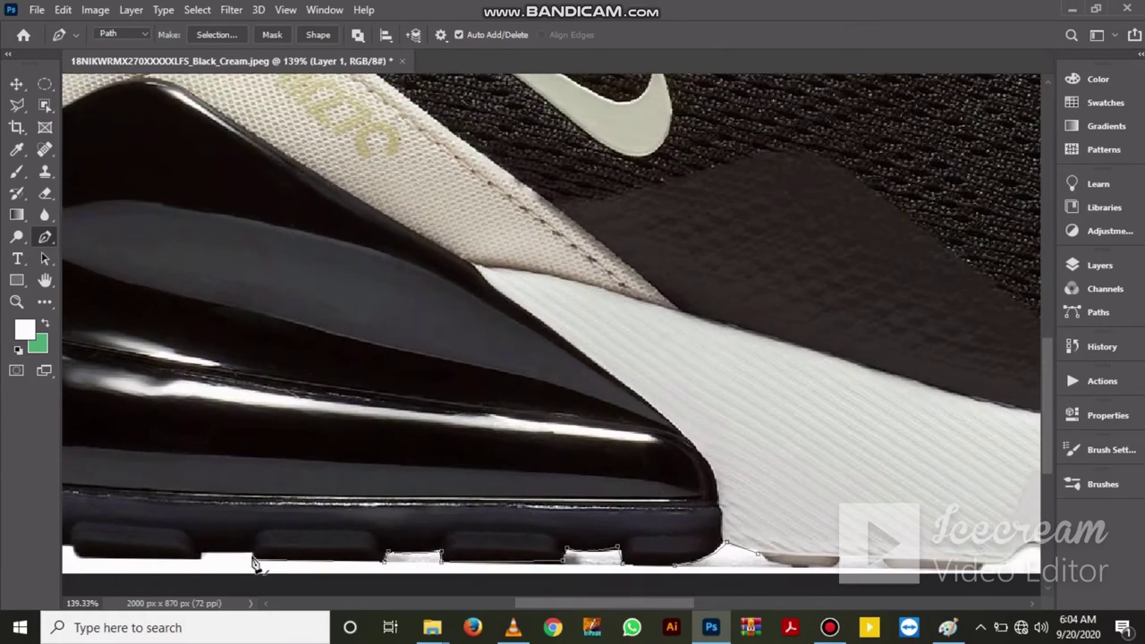
left_click(201, 554)
left_click(70, 553)
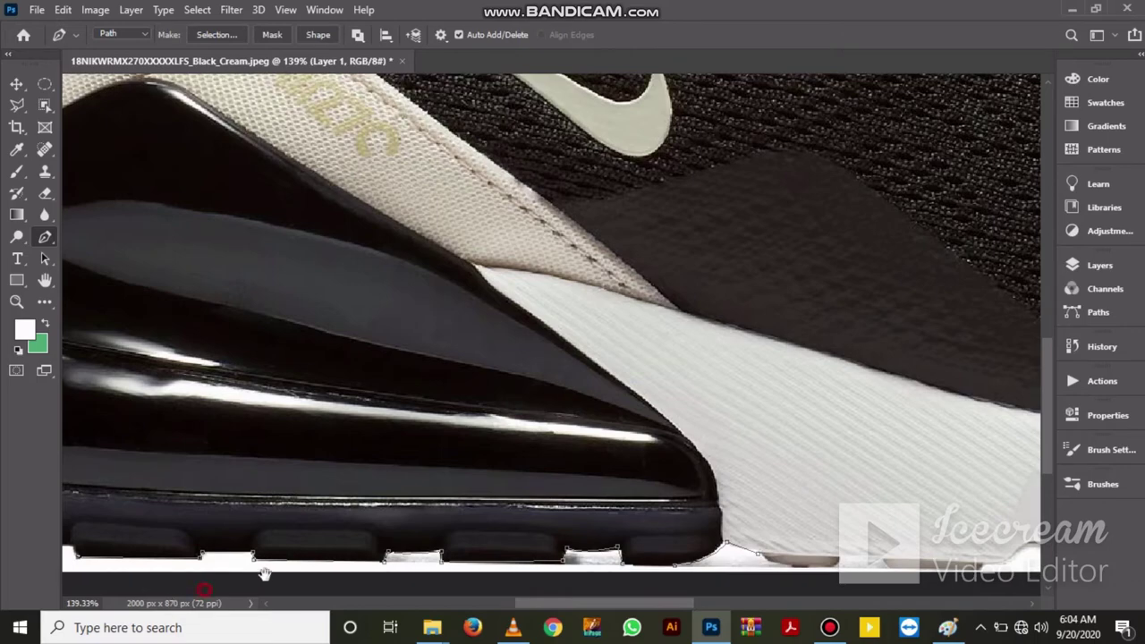
left_click_drag(263, 578, 563, 514)
left_click(435, 466)
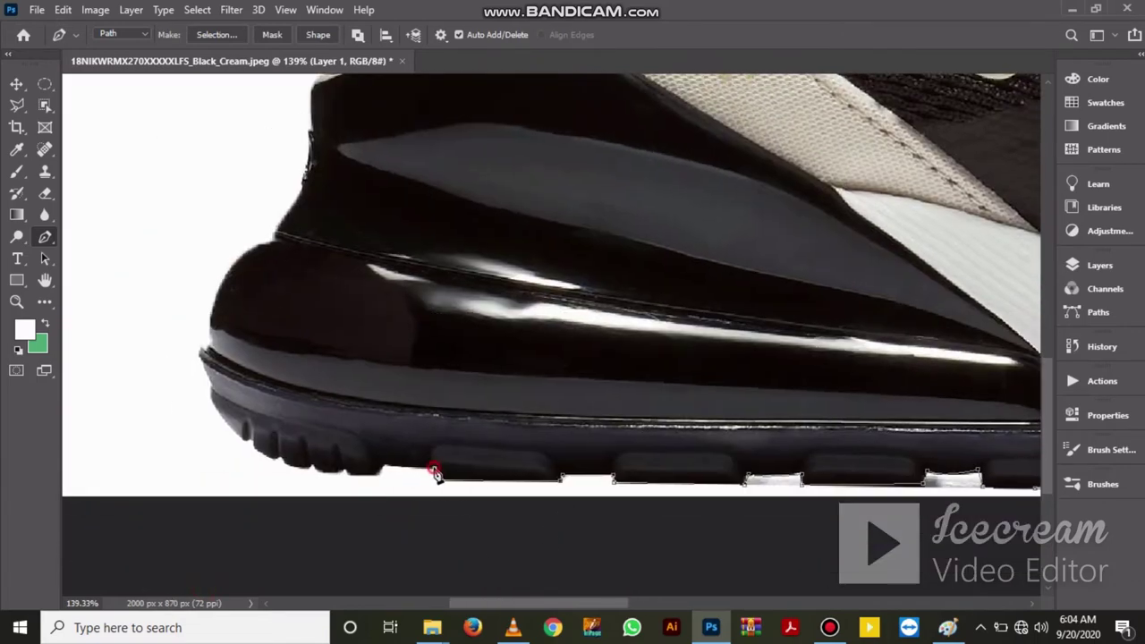
left_click(382, 465)
left_click(343, 471)
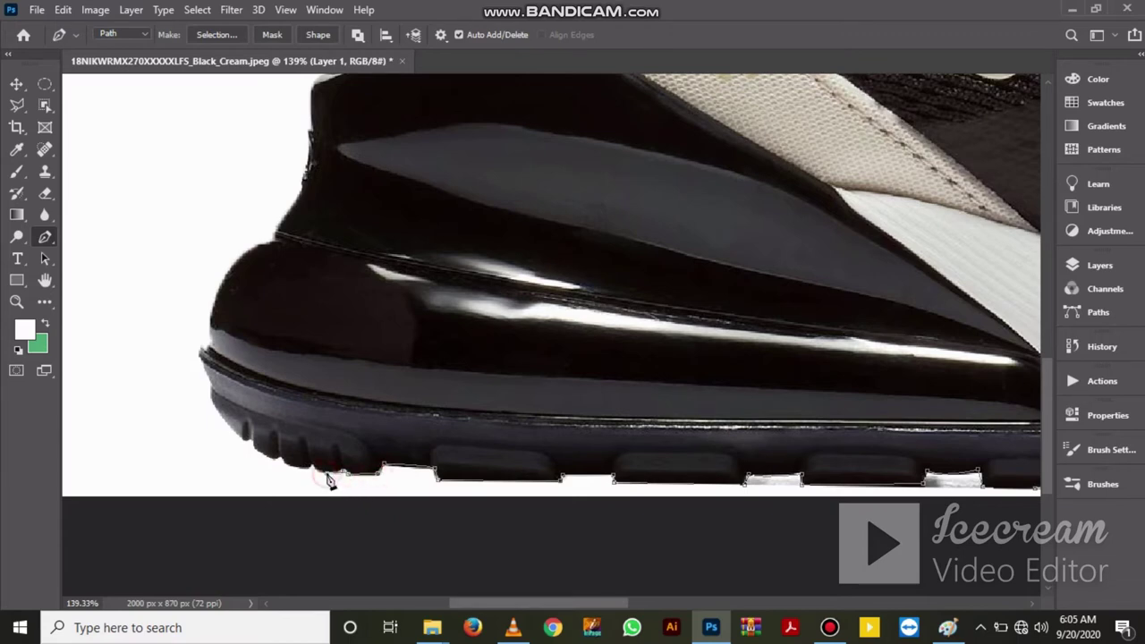
left_click(308, 468)
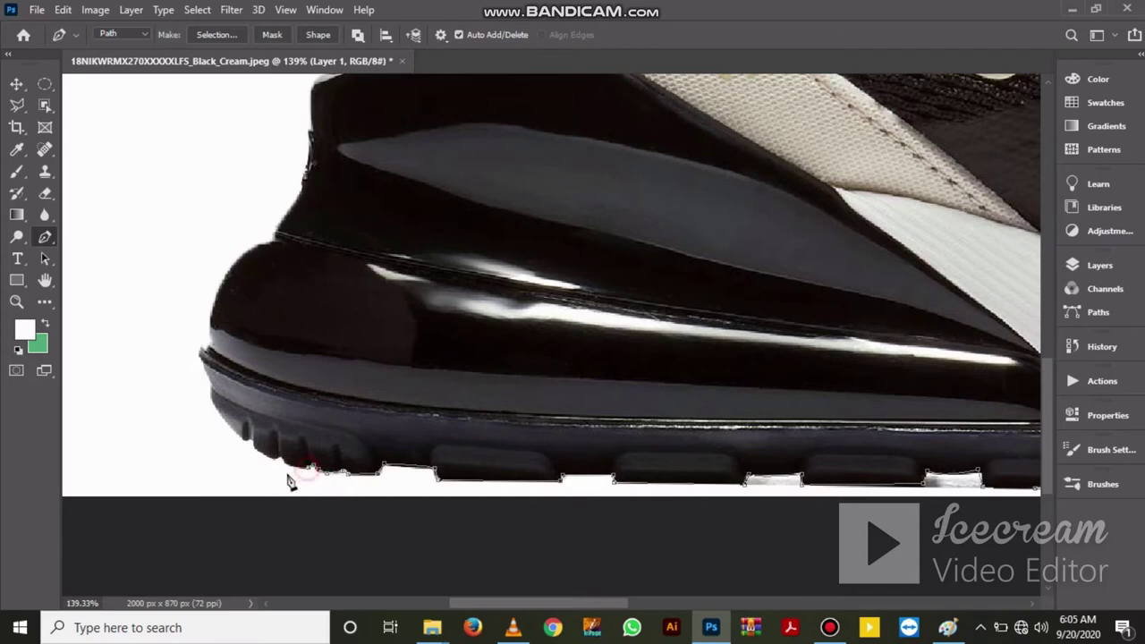
left_click(281, 464)
left_click_drag(314, 492, 441, 545)
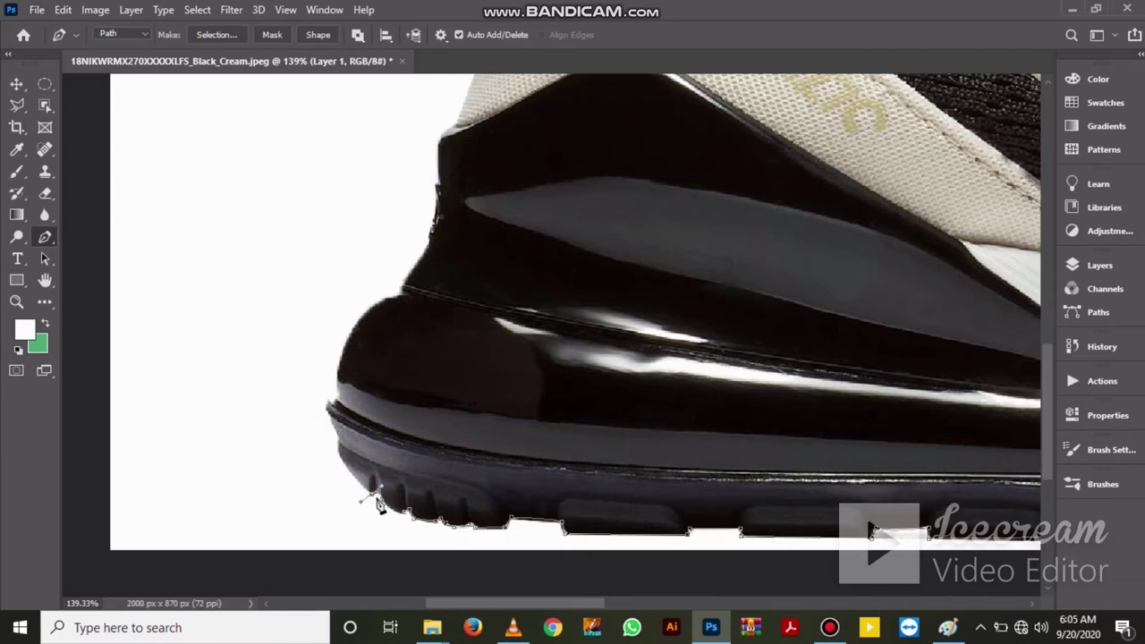
Add curved anchors up the heel's back edge around the black Air unit
scroll(430, 497, "up", 2)
scroll(405, 510, "left", 2)
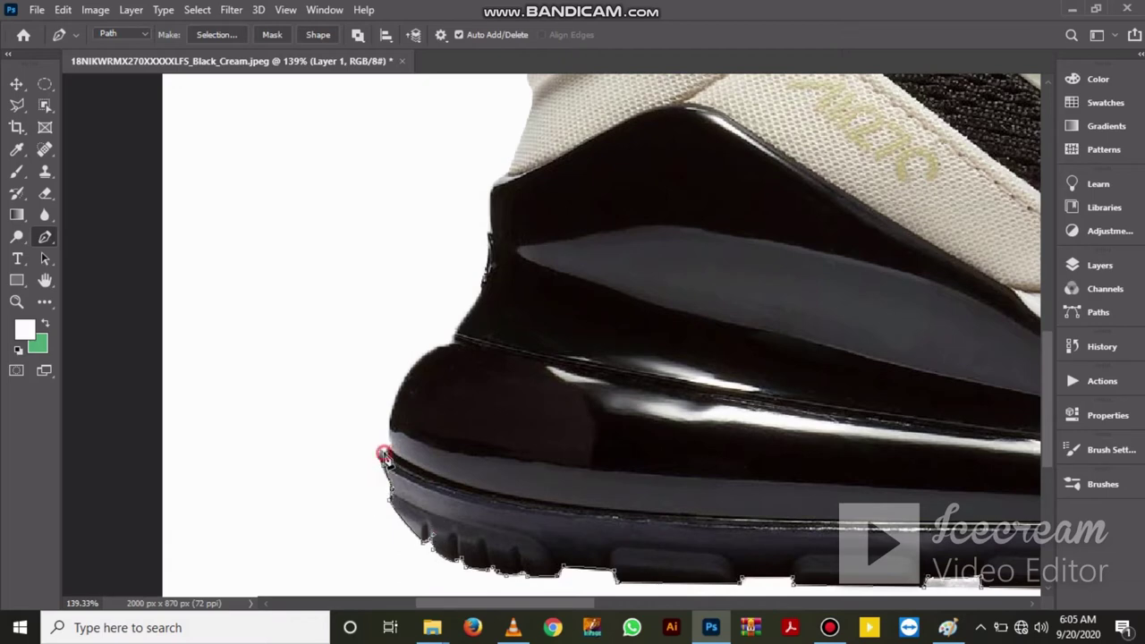
left_click_drag(384, 455, 407, 461)
left_click(365, 492, "ctrl")
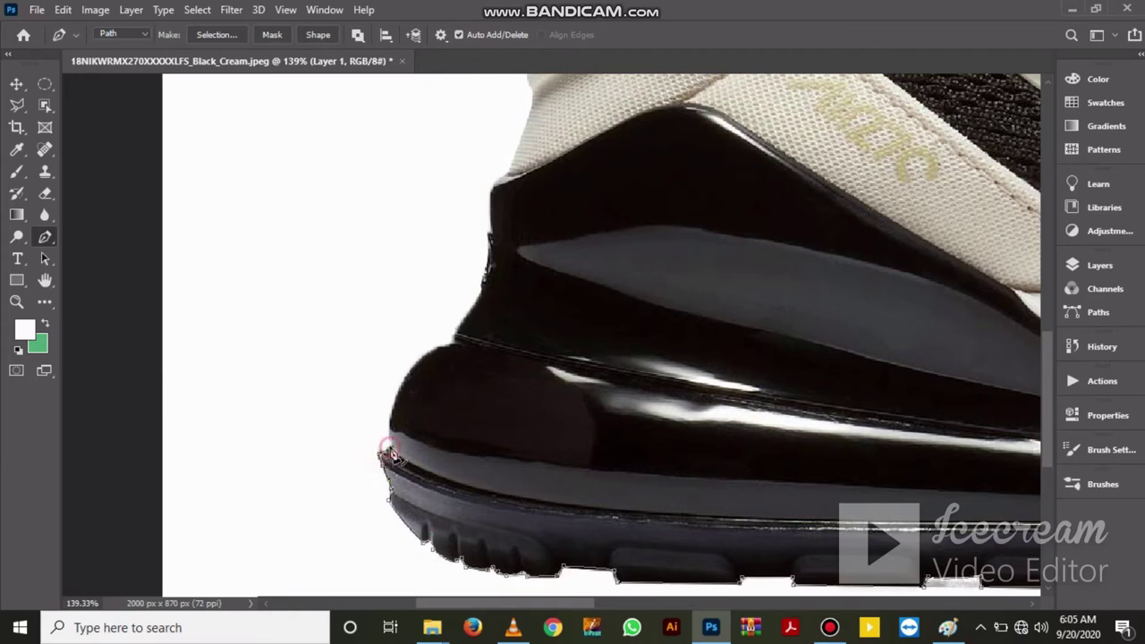
scroll(391, 470, "up", 1)
scroll(392, 452, "up", 1)
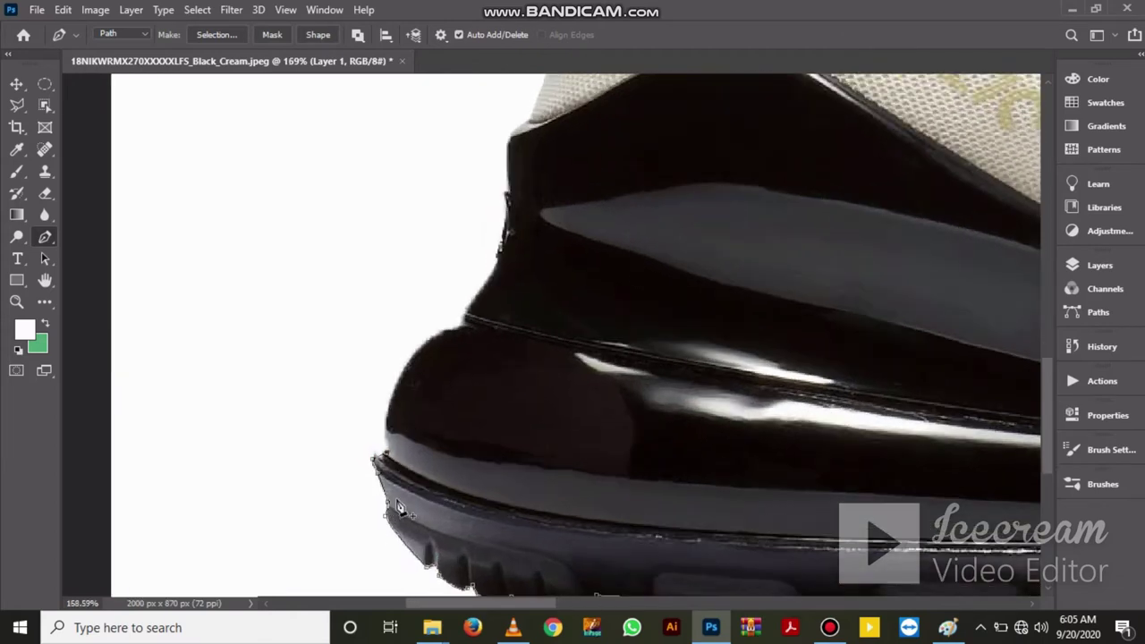
scroll(393, 438, "up", 1)
left_click(385, 411)
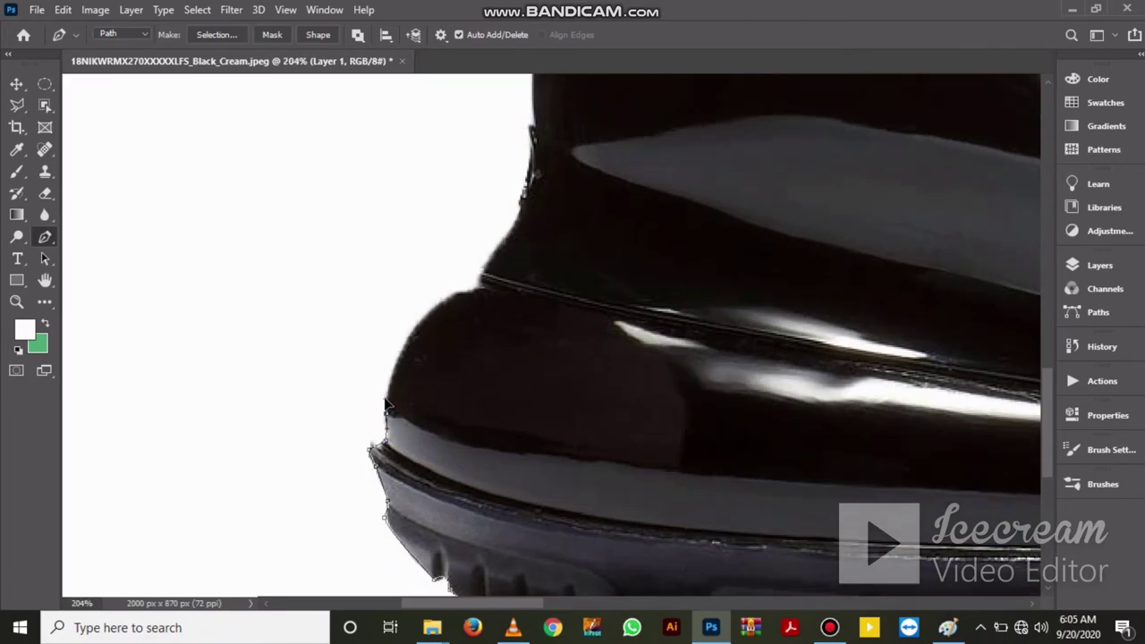
left_click_drag(445, 301, 475, 295)
left_click_drag(514, 328, 443, 464)
left_click(360, 442, "alt")
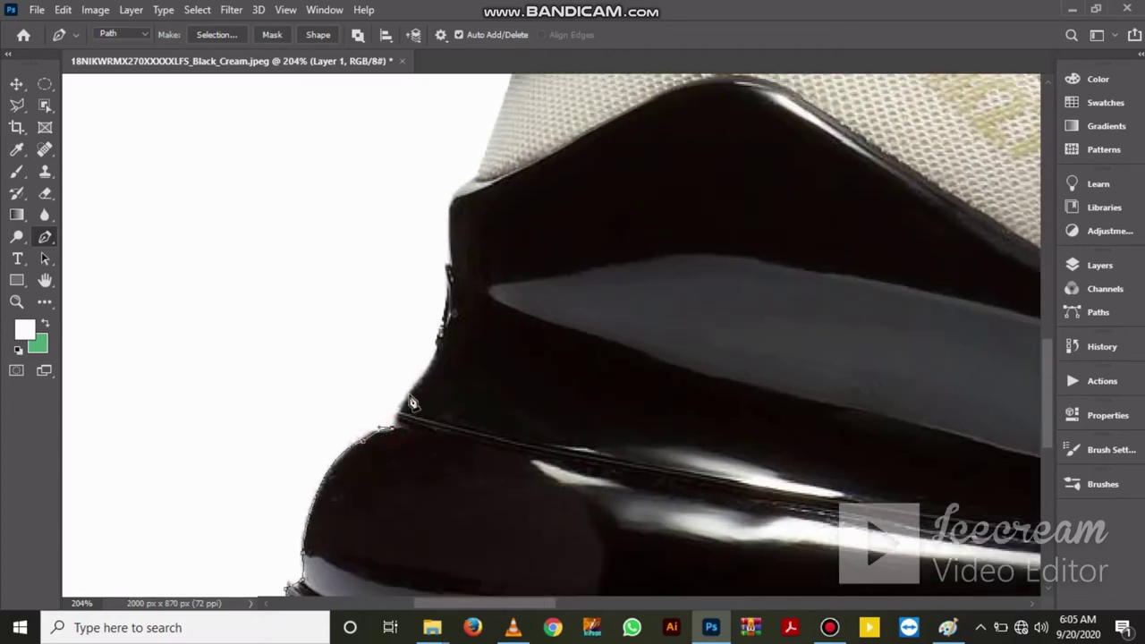
Continue up the heel edge to the cream panel, breaking each anchor's outgoing handle
left_click_drag(396, 405, 420, 386)
left_click(398, 404, "alt")
left_click_drag(499, 340, 465, 434)
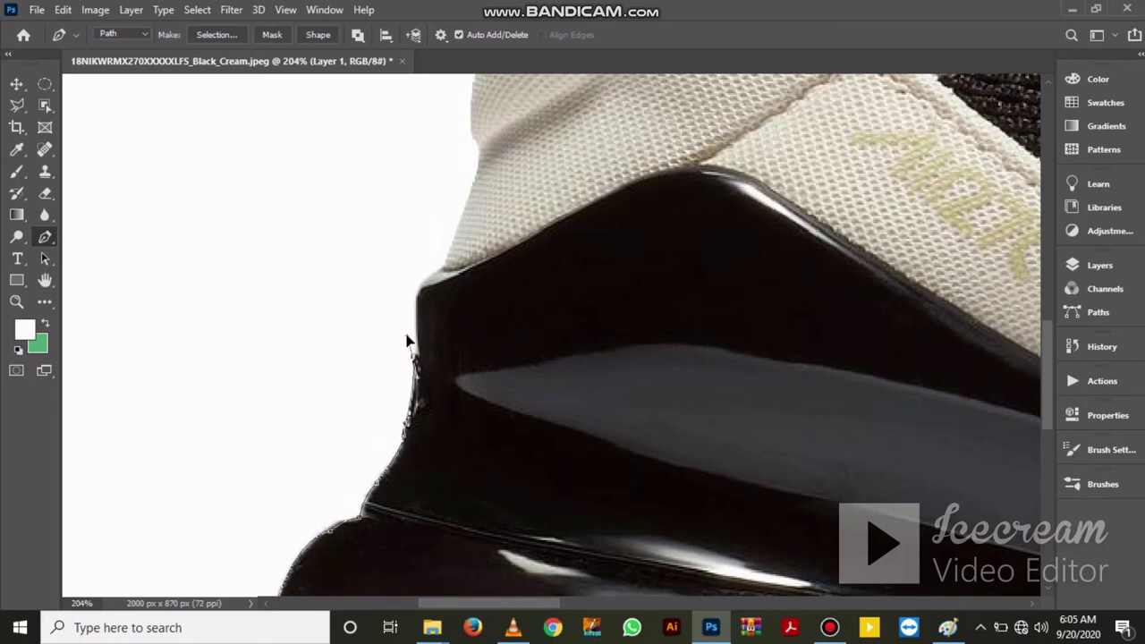
left_click(413, 358)
left_click(418, 354)
mouse_move(420, 294)
left_mouse_down()
mouse_move(429, 278)
mouse_move(391, 358)
left_mouse_up()
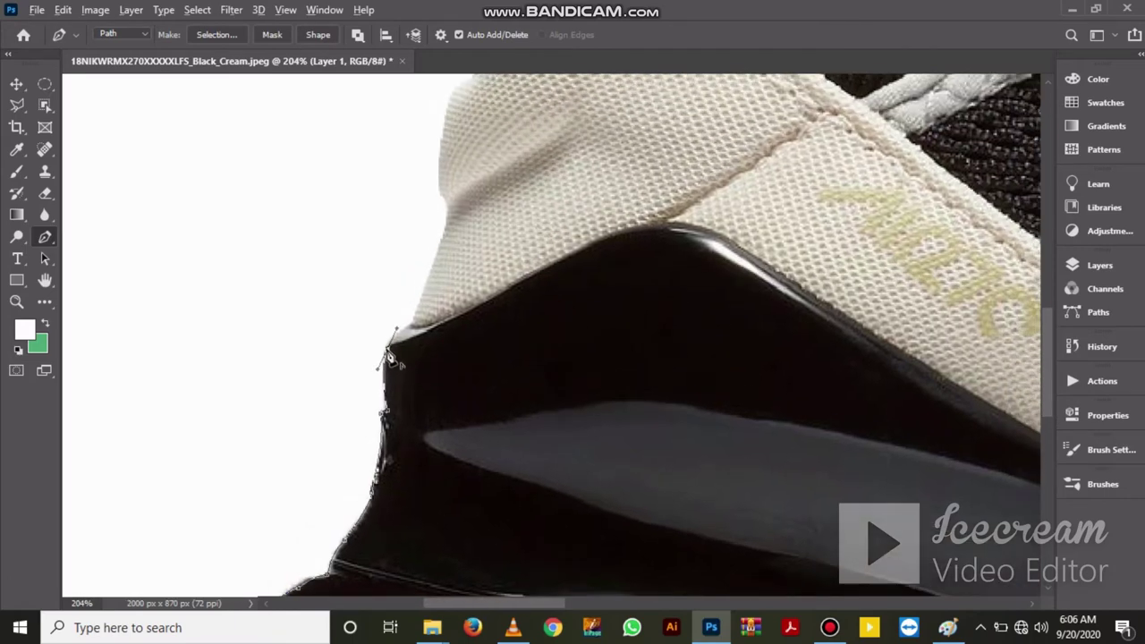
left_click(391, 349, "alt")
left_click_drag(410, 320, 441, 309)
left_click(411, 320, "alt")
Curve the path up the edge of the cream heel panel
scroll(452, 268, "up", 5)
scroll(455, 387, "up", 2)
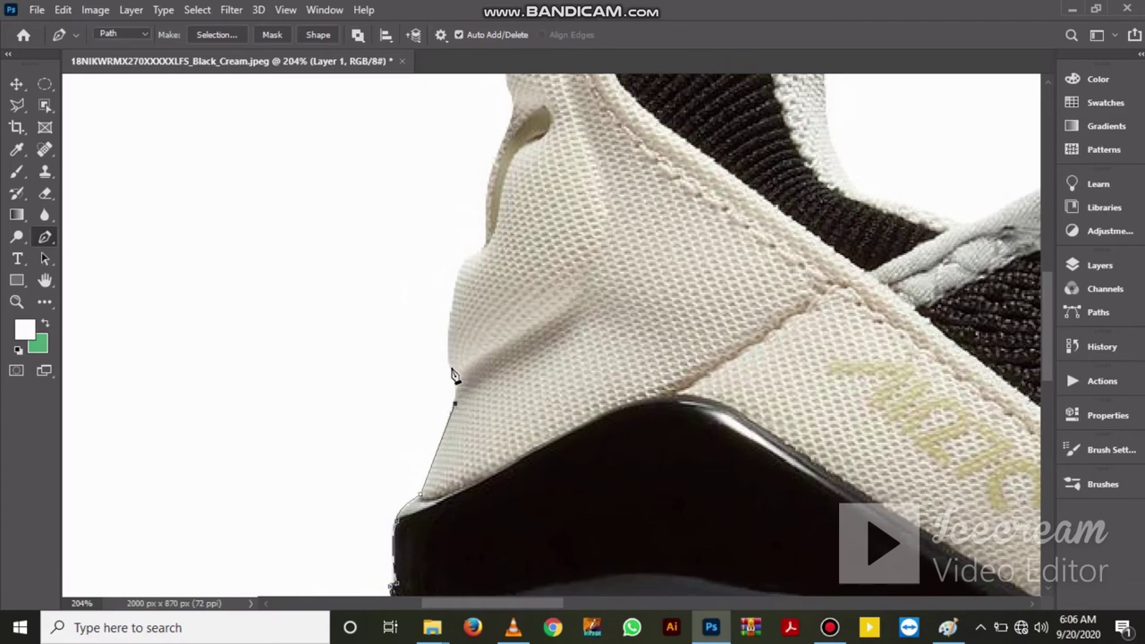
left_click_drag(455, 376, 443, 362)
mouse_move(449, 326)
left_mouse_down()
mouse_move(454, 310)
mouse_move(416, 417)
left_mouse_up()
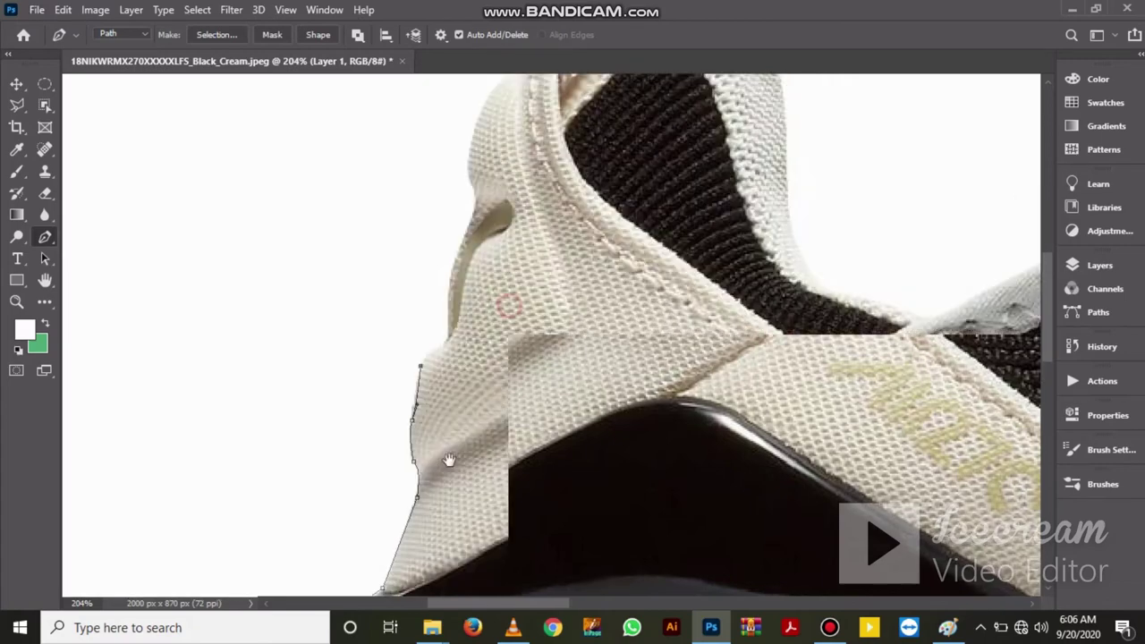
left_click(423, 406)
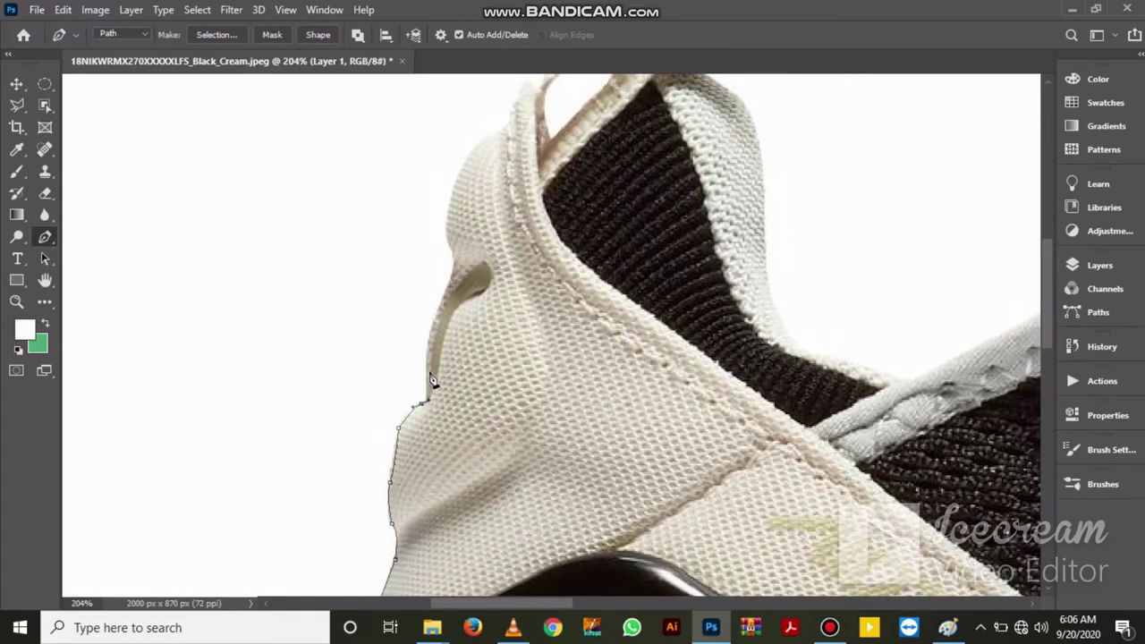
left_click(429, 365)
Trace the upper heel edge toward the collar, undoing misplaced curved anchors
left_click_drag(472, 362, 441, 523)
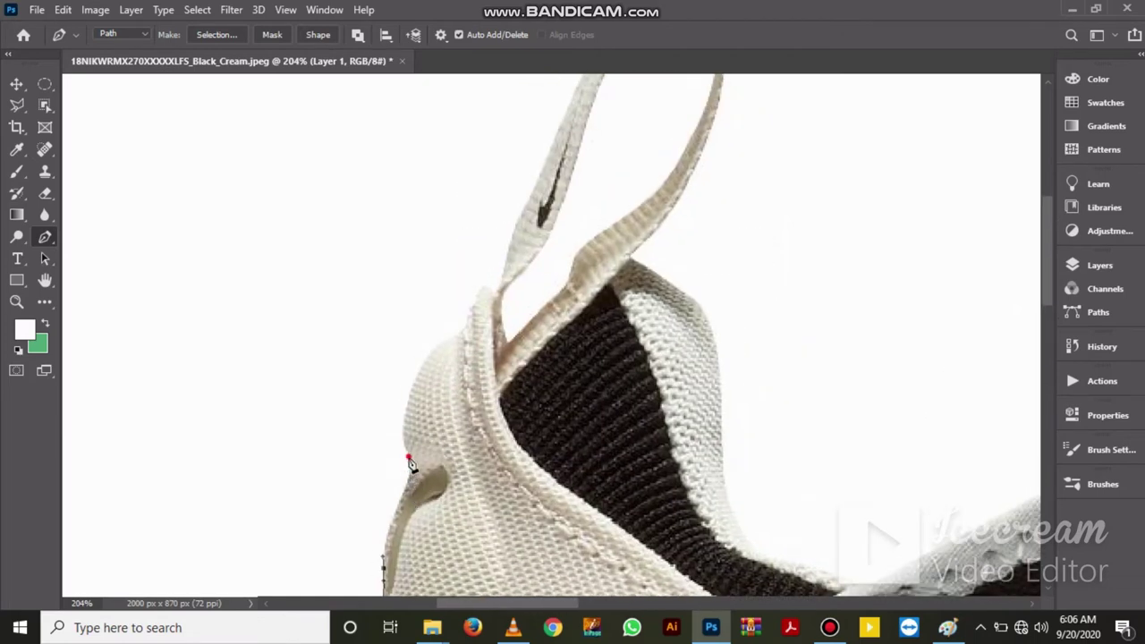
left_click_drag(412, 466, 407, 449)
key("ctrl+z")
left_click_drag(405, 494, 416, 477)
left_click(408, 449)
left_click_drag(416, 478, 403, 448)
left_click(409, 450, "alt")
left_click_drag(457, 338, 527, 289)
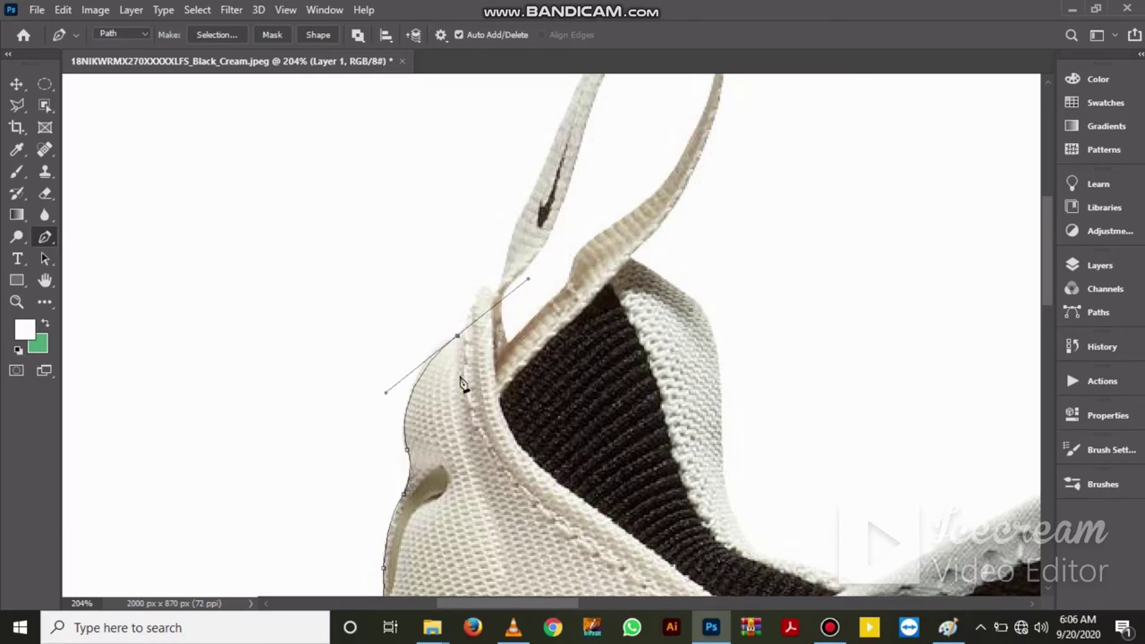
key("ctrl+z")
left_click_drag(424, 360, 456, 325)
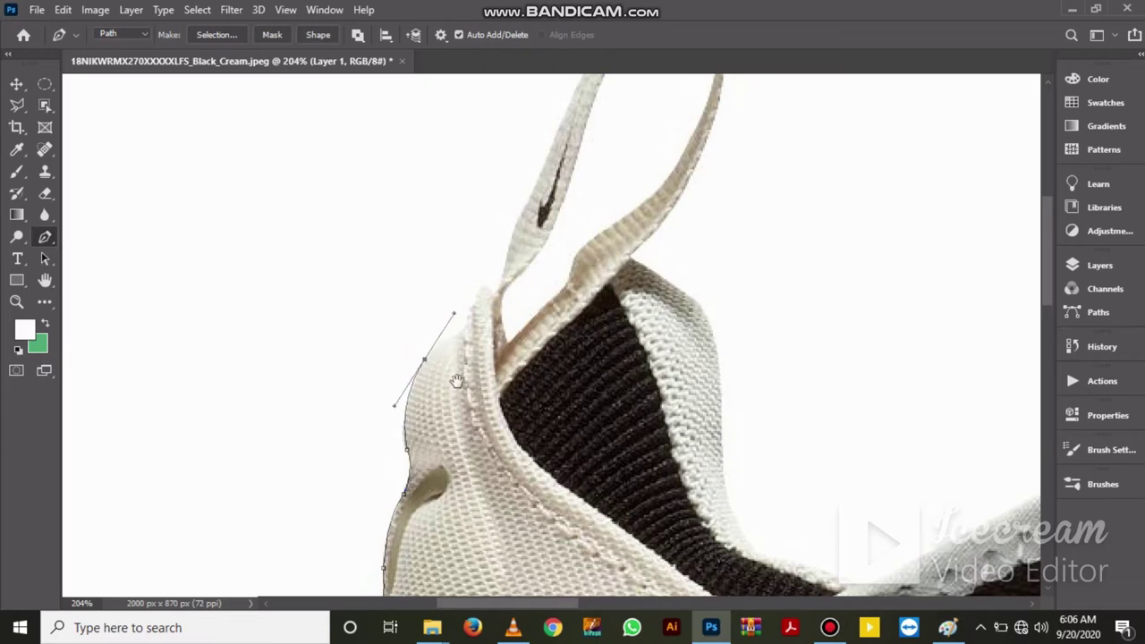
Add anchors along the collar curve up to where it meets the pull tab
left_click_drag(454, 378, 405, 457)
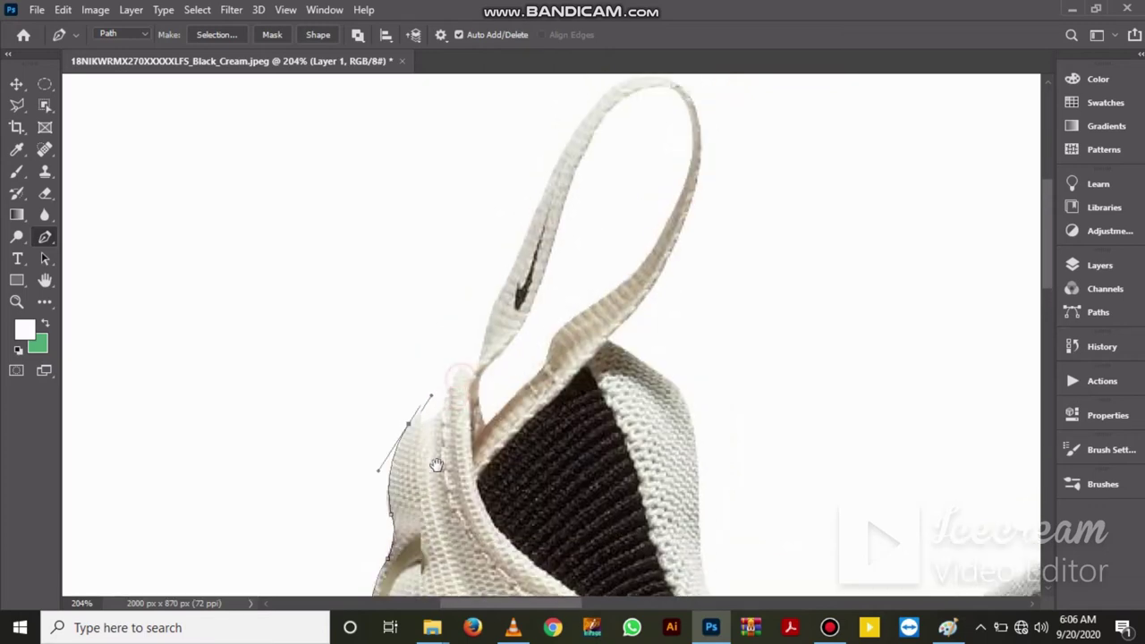
left_click(440, 417)
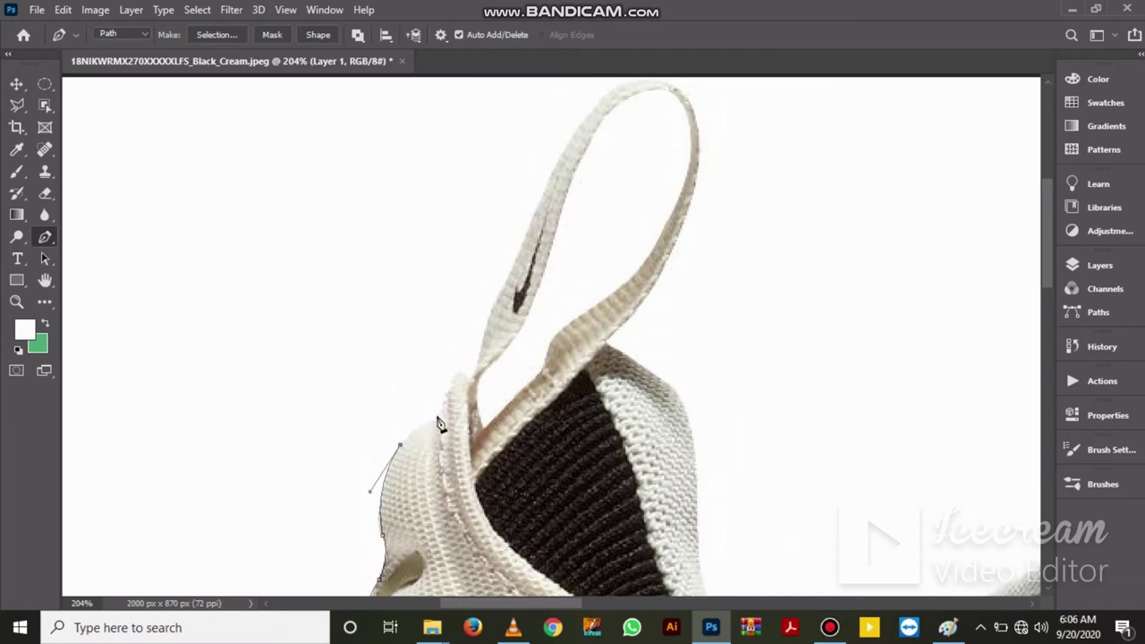
left_click(437, 414)
left_click_drag(438, 416, 447, 422)
left_click(432, 425)
left_click(445, 403)
left_click_drag(446, 402, 453, 388)
left_click(461, 376)
left_click(471, 378)
left_click(462, 376)
left_click(484, 338)
Extend the path up the pull tab edge and around its loop
scroll(475, 537, "up", 2)
scroll(392, 490, "right", 1)
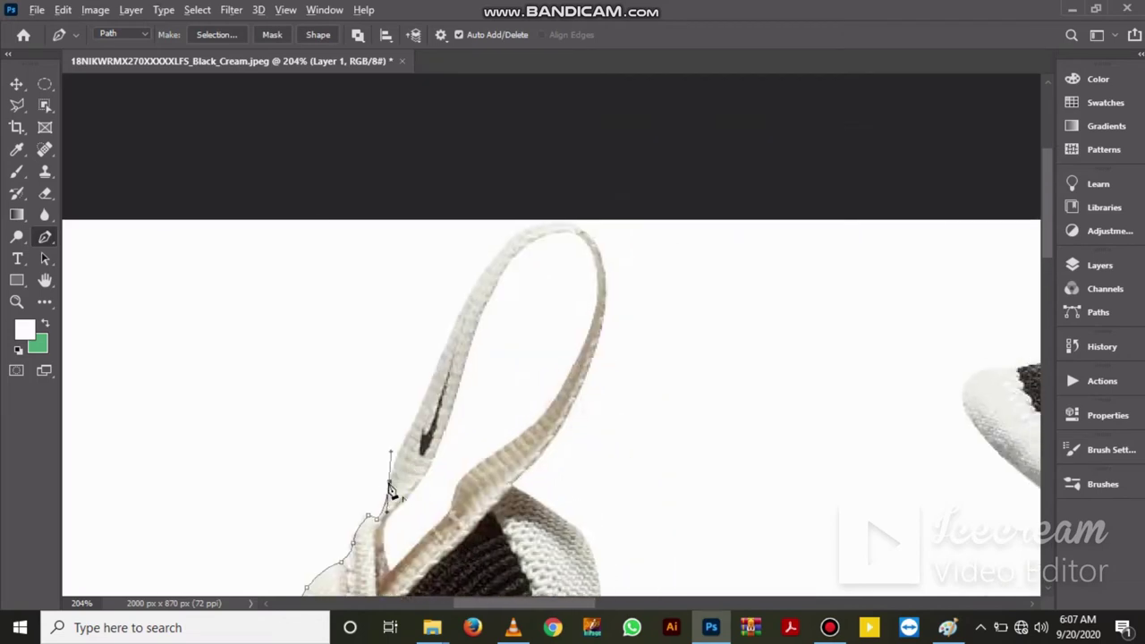
left_click(390, 484)
left_click(456, 319)
key("ctrl+z")
left_click_drag(416, 422, 429, 413)
left_click(417, 421, "alt")
left_click(457, 320)
scroll(518, 337, "up", 3)
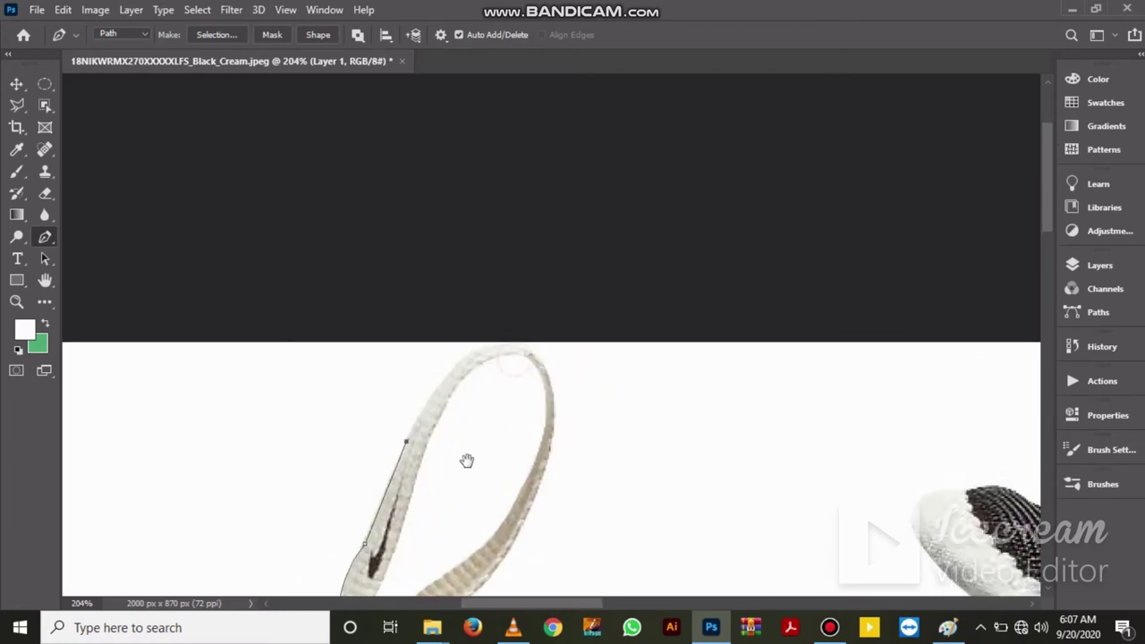
left_click_drag(488, 347, 530, 343)
left_click(488, 346, "alt")
Bring the path around the tab's outer point and down its inner edge
left_click_drag(553, 440, 540, 563)
left_click_drag(573, 533, 501, 410)
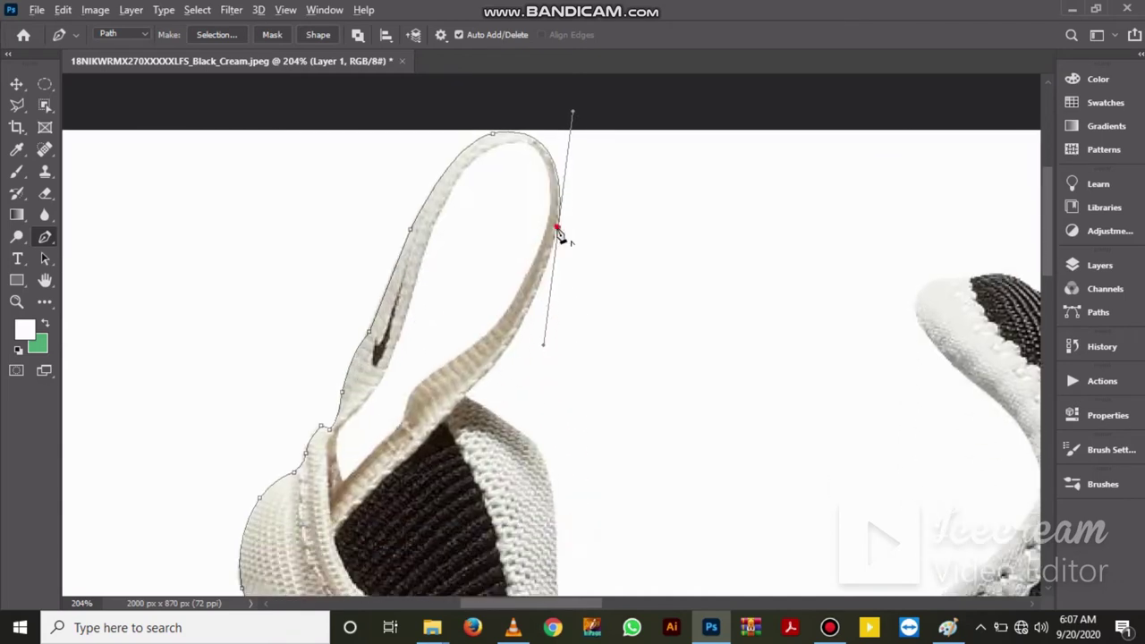
left_click(558, 228, "alt")
left_click_drag(503, 354, 475, 381)
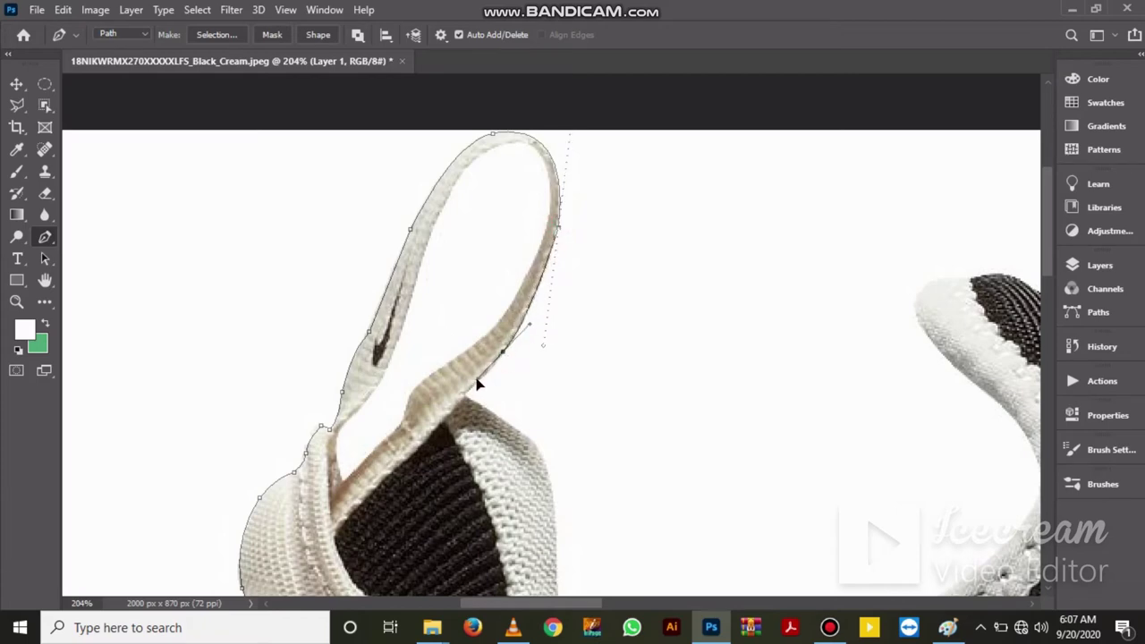
left_click(504, 354, "alt")
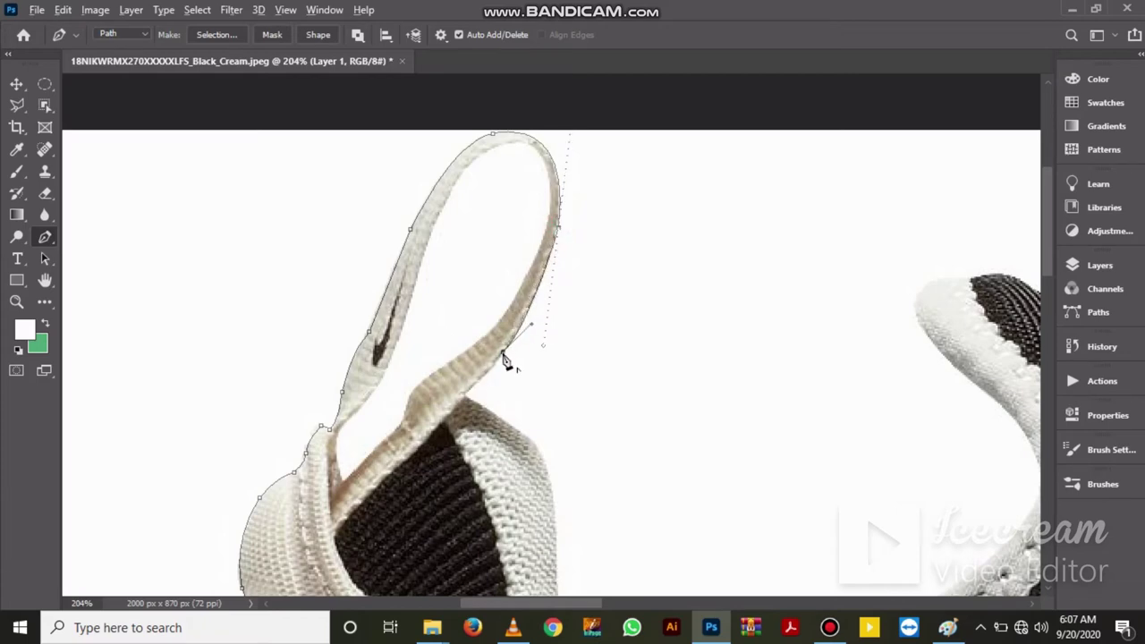
left_click(469, 394)
left_click_drag(505, 425, 514, 429)
Trace from the pull tab down the collar lining to the collar's lowest edge
left_click(533, 444)
left_click_drag(573, 480, 510, 308)
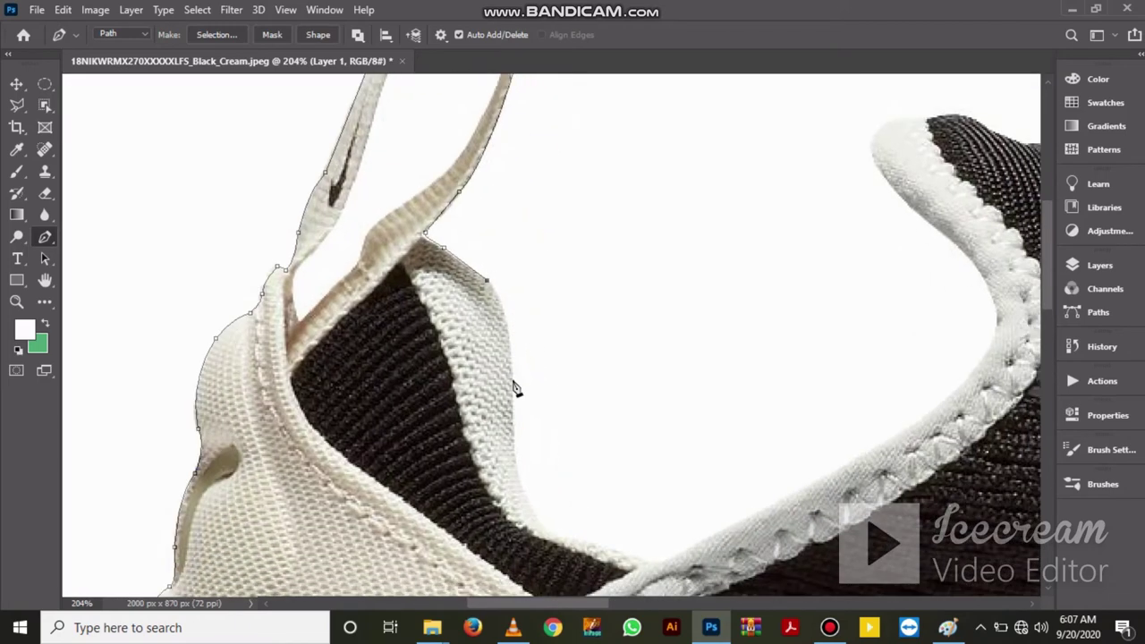
left_click_drag(512, 380, 513, 451)
left_click(513, 379, "alt")
left_click(515, 440)
left_click_drag(537, 525, 555, 543)
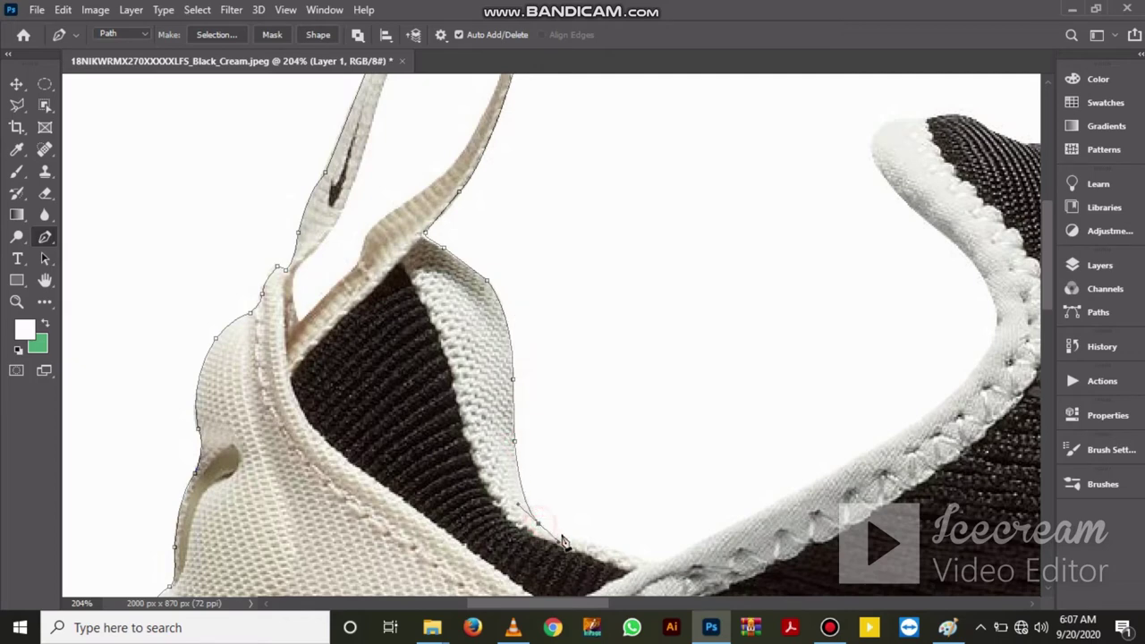
left_click_drag(595, 543, 629, 559)
left_click(652, 561)
Add anchors past the collar's low point and up the cream rim, undoing misplaced tries
left_click_drag(779, 512, 606, 485)
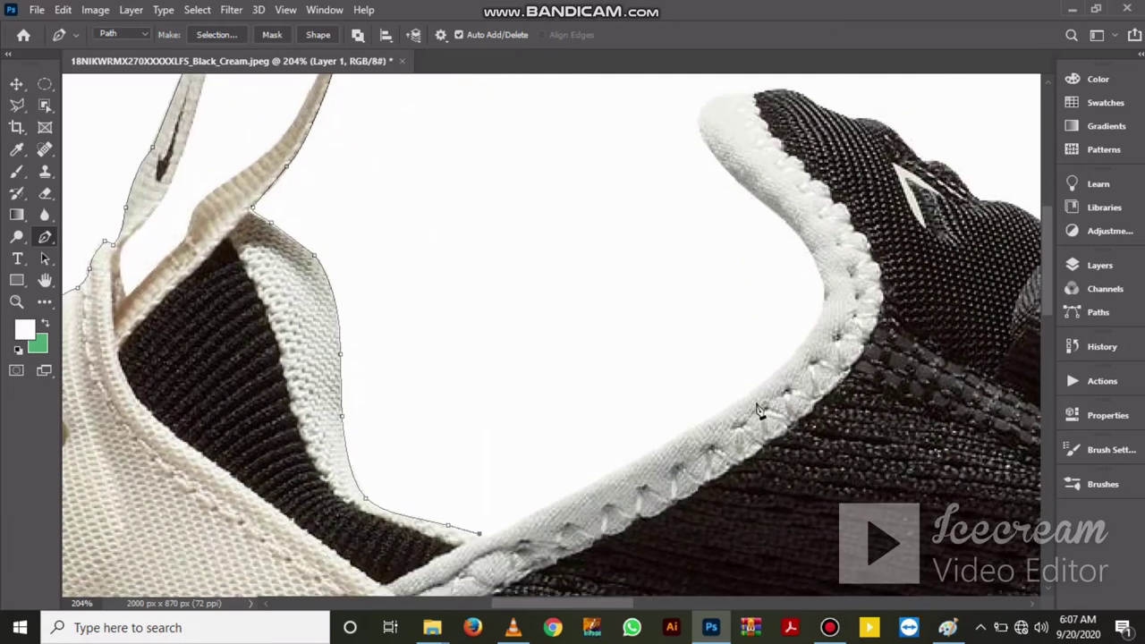
left_click_drag(763, 383, 843, 306)
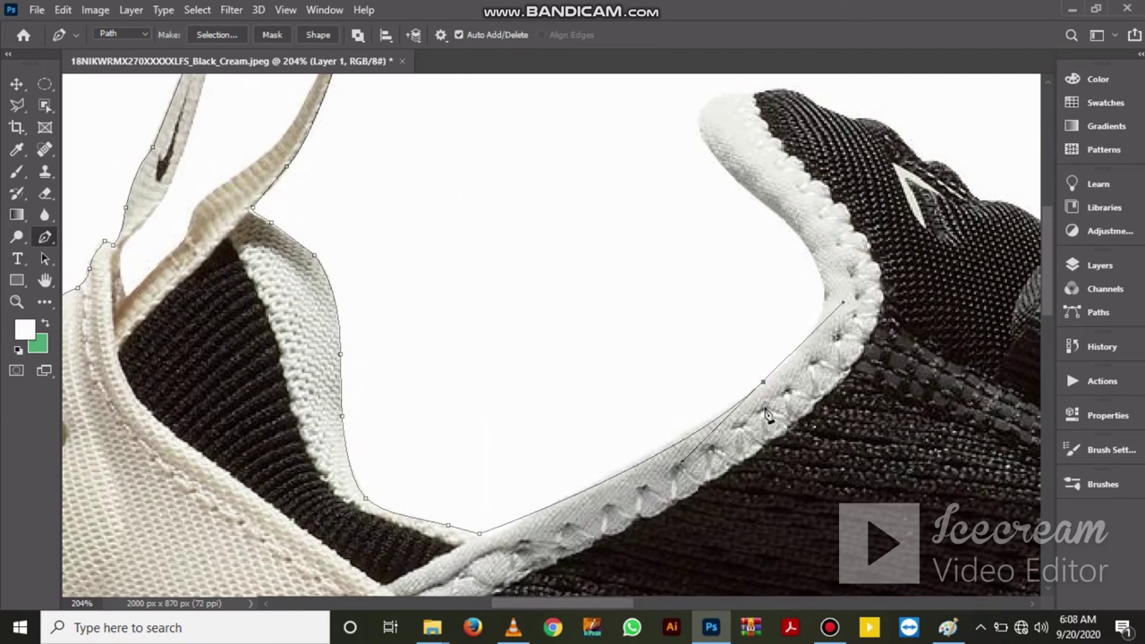
key("ctrl+z")
left_click_drag(680, 435, 704, 415)
key("ctrl+z")
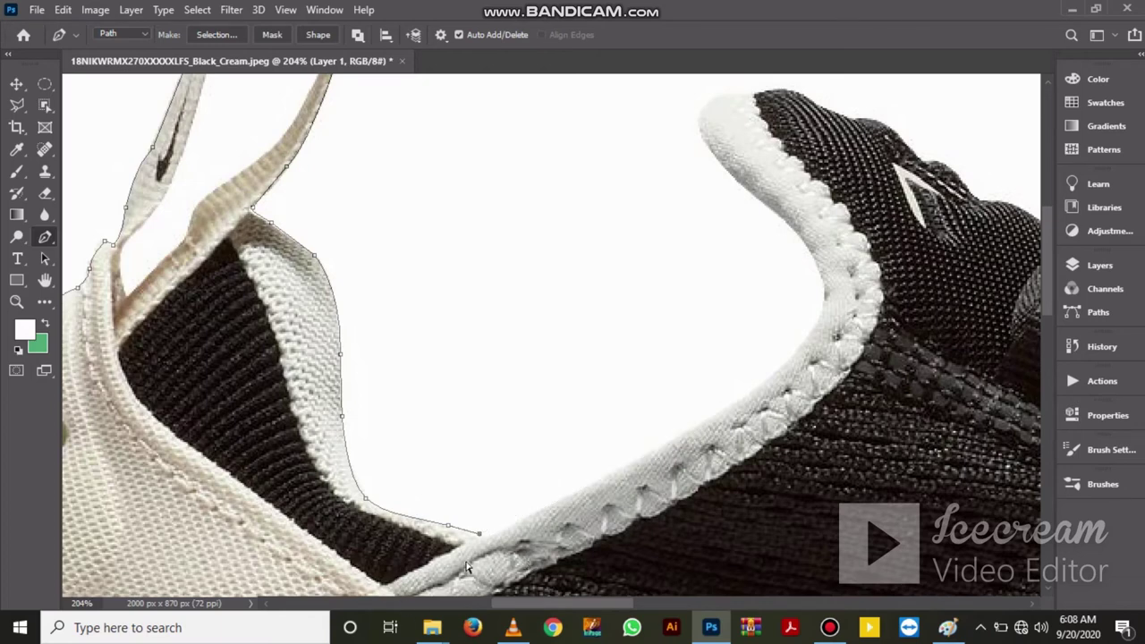
left_click(486, 535)
left_click(566, 500)
Follow the cream collar rim's outer edge with smoothly curved anchors
left_click_drag(696, 442, 606, 497)
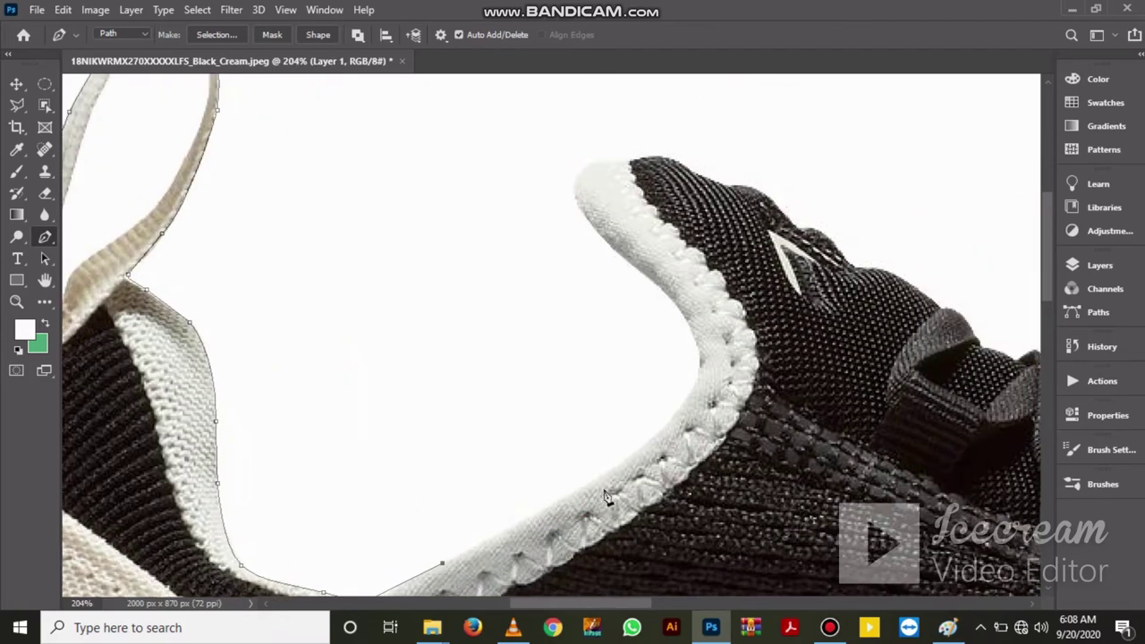
left_click(610, 472)
left_click_drag(702, 432, 627, 531)
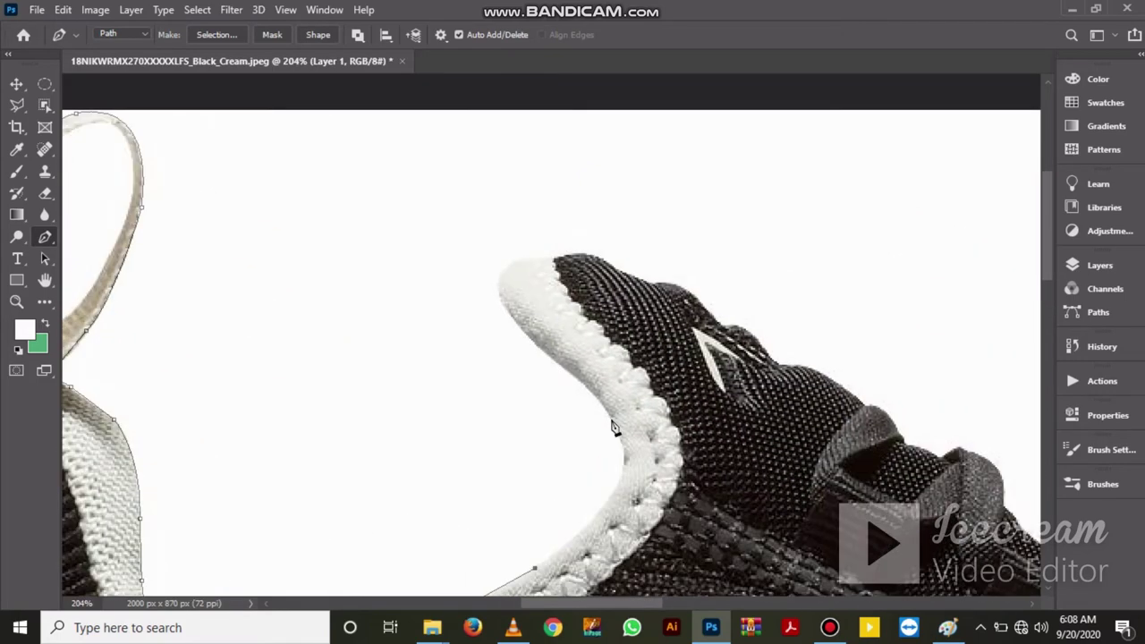
left_click(611, 413)
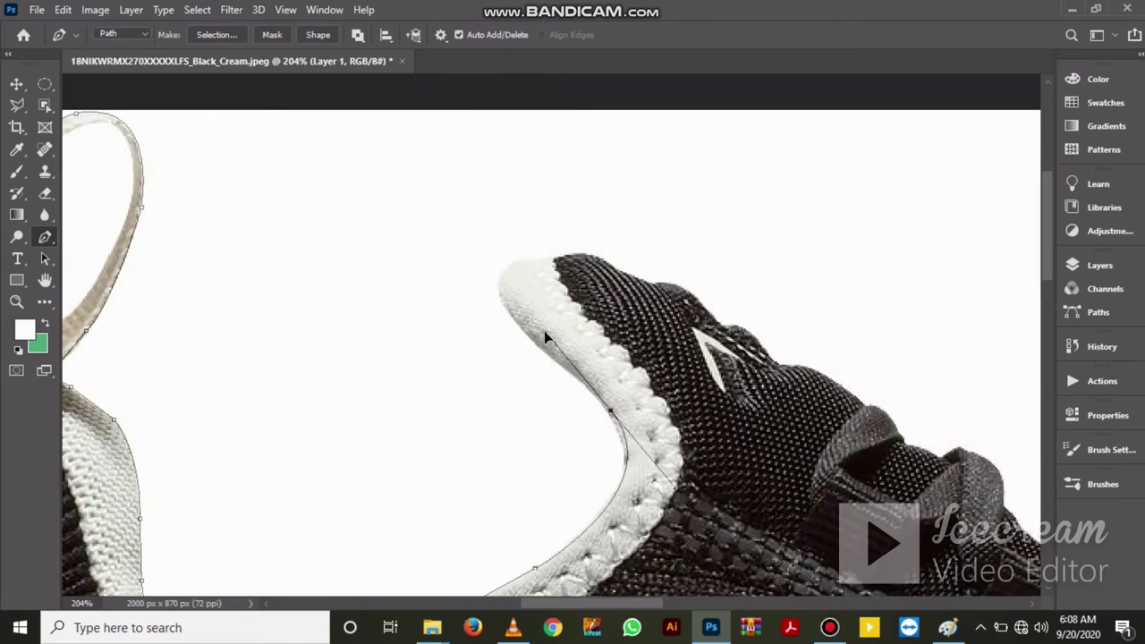
left_click_drag(610, 412, 544, 331)
left_click(610, 413, "alt")
mouse_move(603, 409)
left_mouse_down()
mouse_move(520, 342)
mouse_move(528, 331)
left_mouse_up()
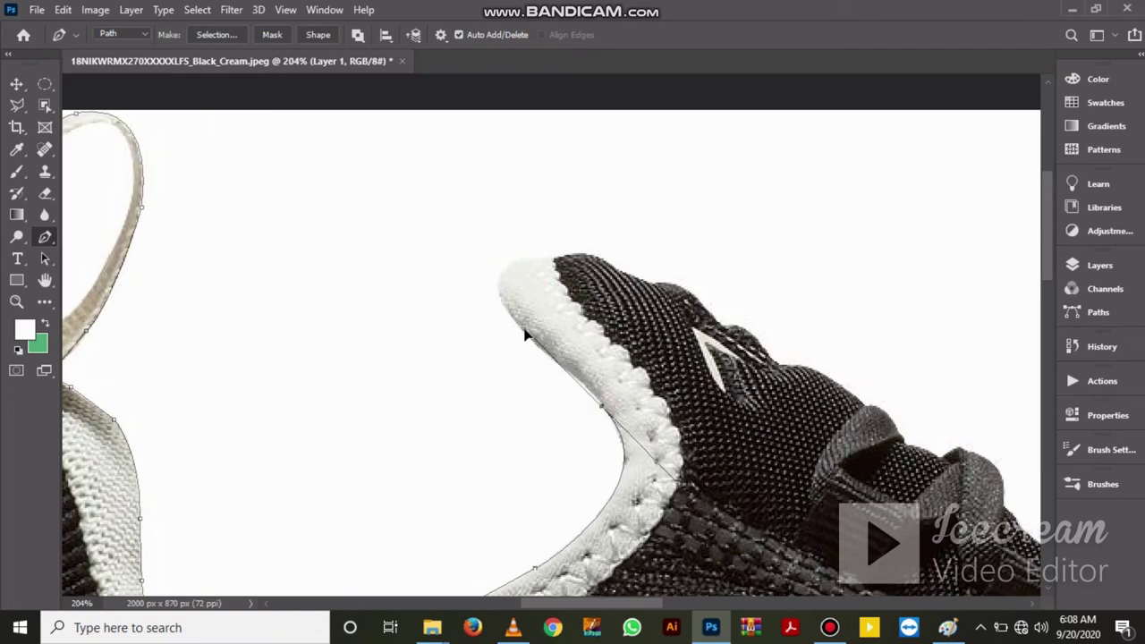
scroll(548, 537, "up", 3)
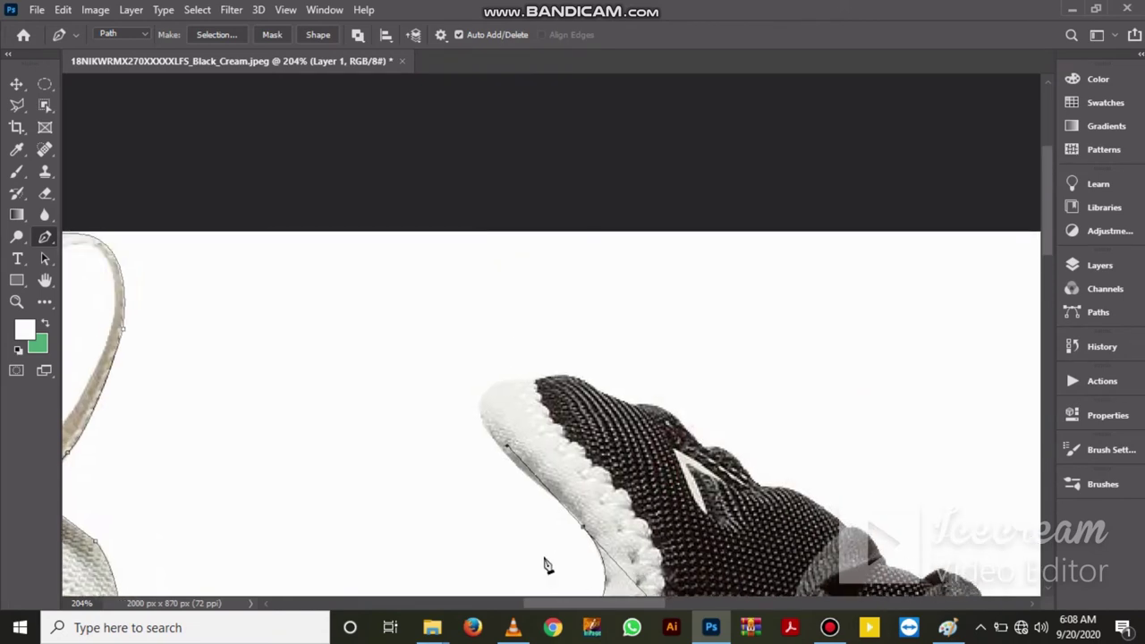
left_click_drag(550, 583, 586, 549)
key("ctrl+z")
left_click(583, 531)
Place a smoothly curved anchor at the tongue tip after several undone attempts
left_click_drag(483, 406, 497, 381)
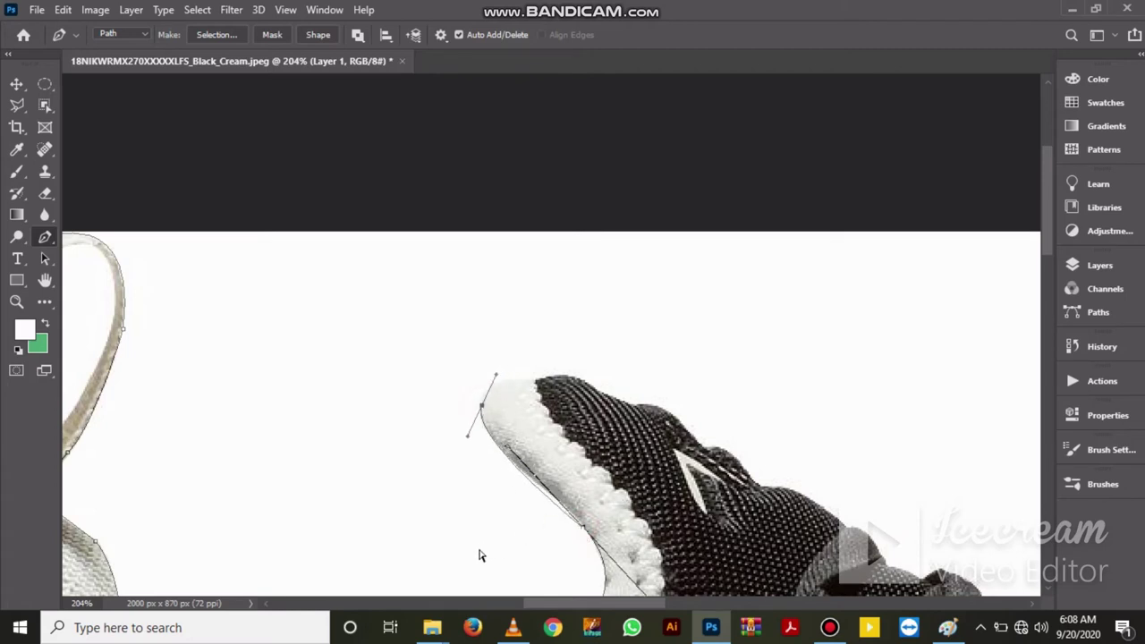
key("ctrl+z")
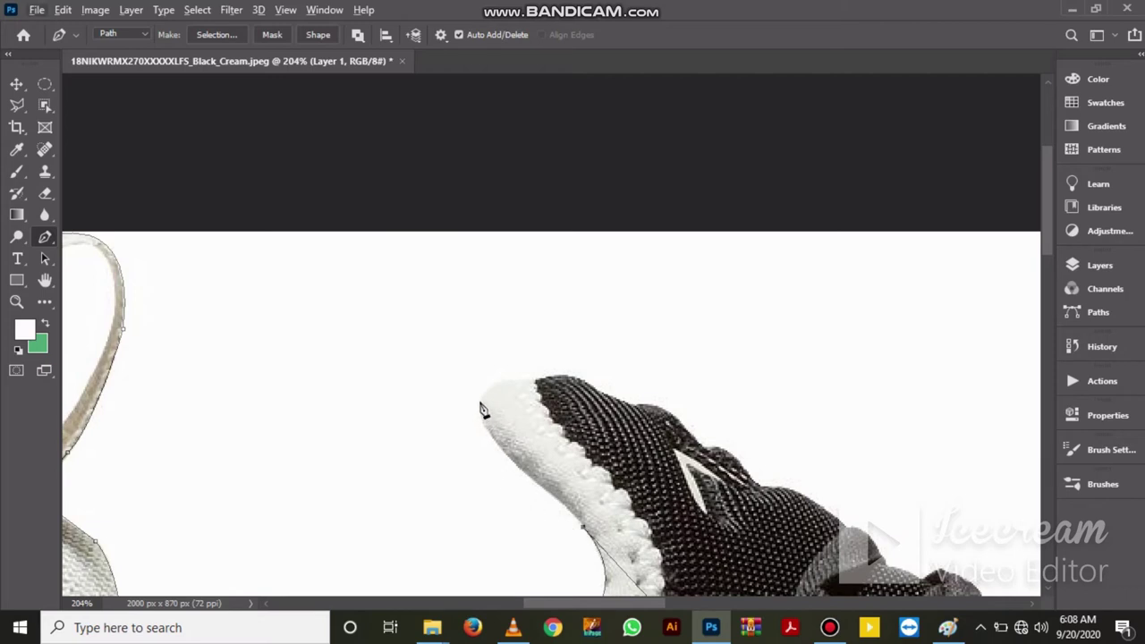
left_click_drag(482, 406, 504, 377)
key("ctrl+z")
left_click_drag(518, 465, 458, 432)
left_click_drag(502, 380, 516, 380)
key("ctrl+z")
left_click_drag(520, 379, 605, 367)
left_click(520, 380)
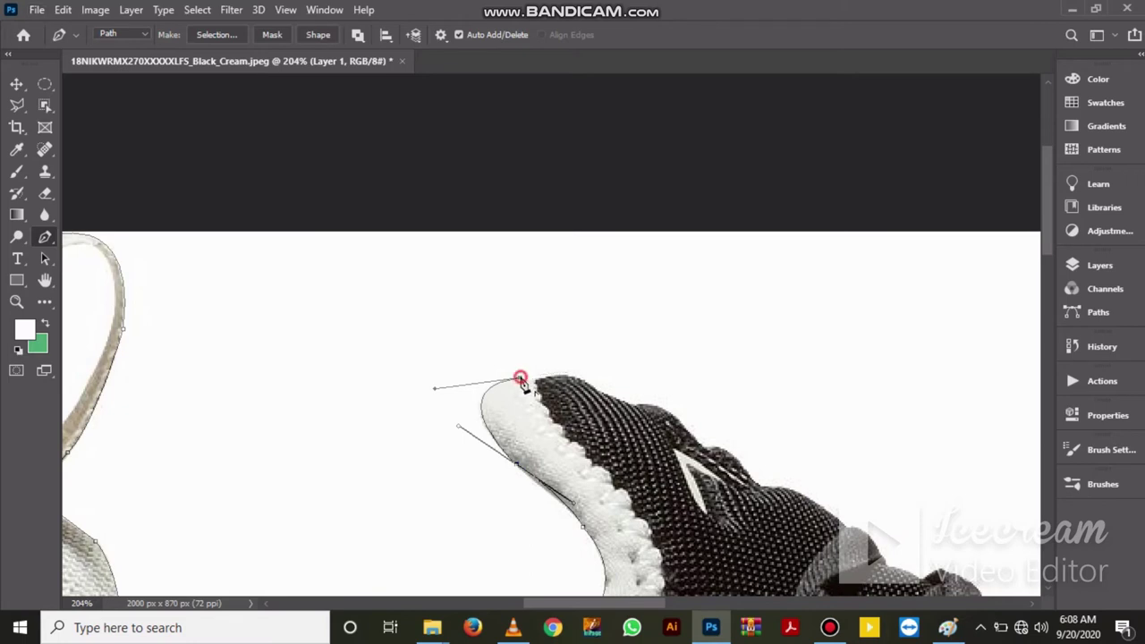
Run the path along the tongue's top edge toward the cream logo
left_click_drag(559, 452, 434, 517)
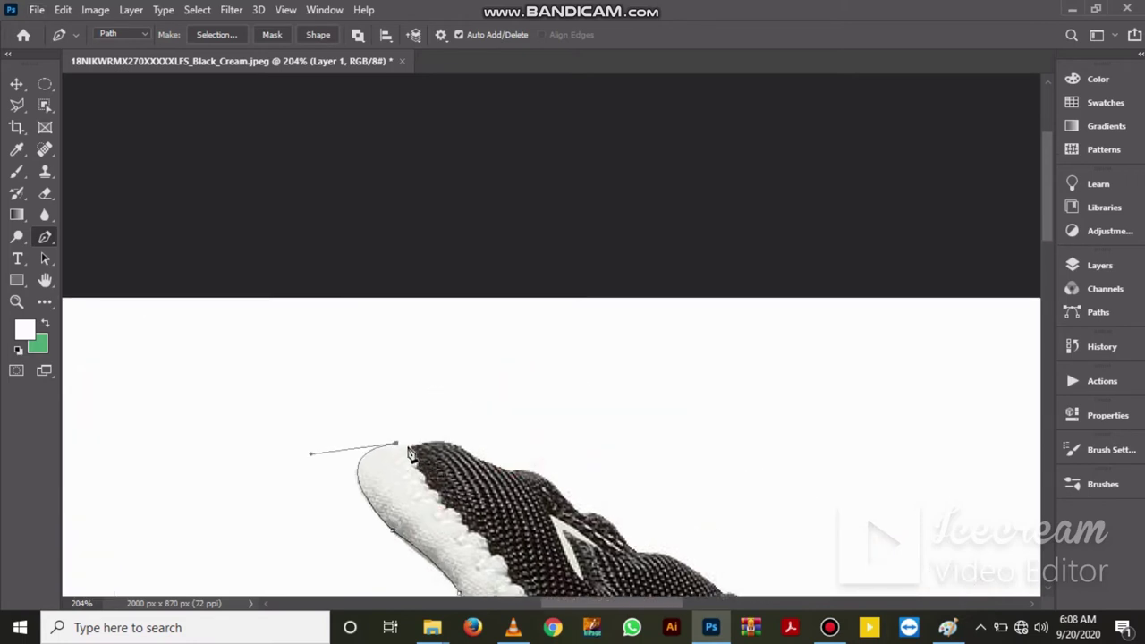
left_click(411, 444)
left_click_drag(469, 452, 494, 476)
key("ctrl+z")
key("ctrl+z")
left_click_drag(469, 454, 487, 480)
left_click(508, 470)
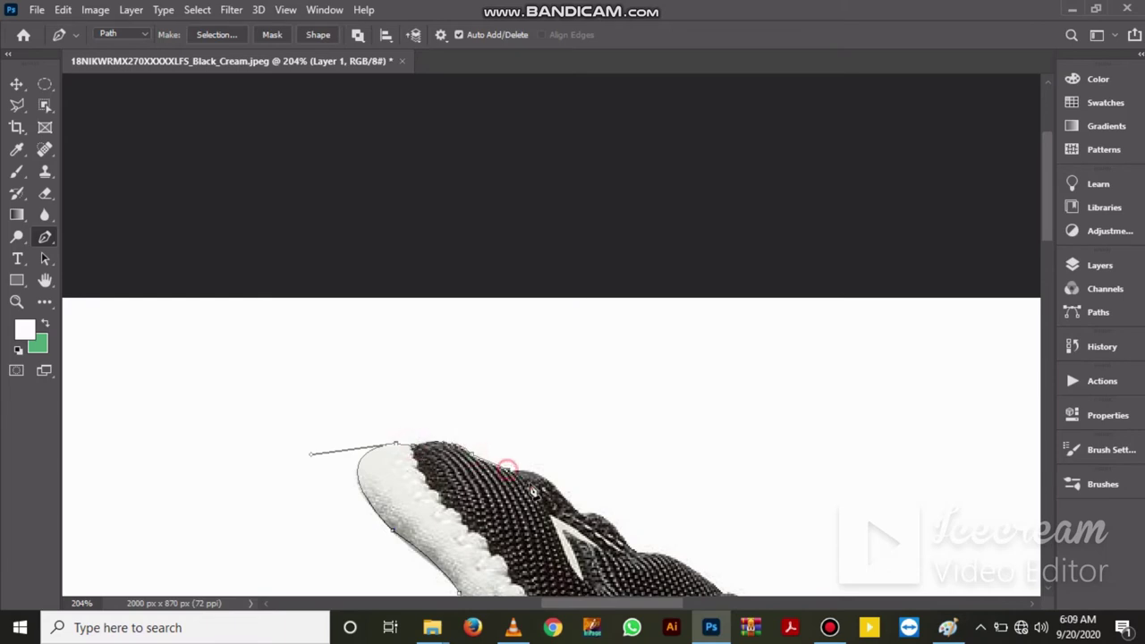
mouse_move(559, 493)
left_mouse_down()
mouse_move(575, 517)
mouse_move(498, 421)
mouse_move(465, 417)
left_mouse_up()
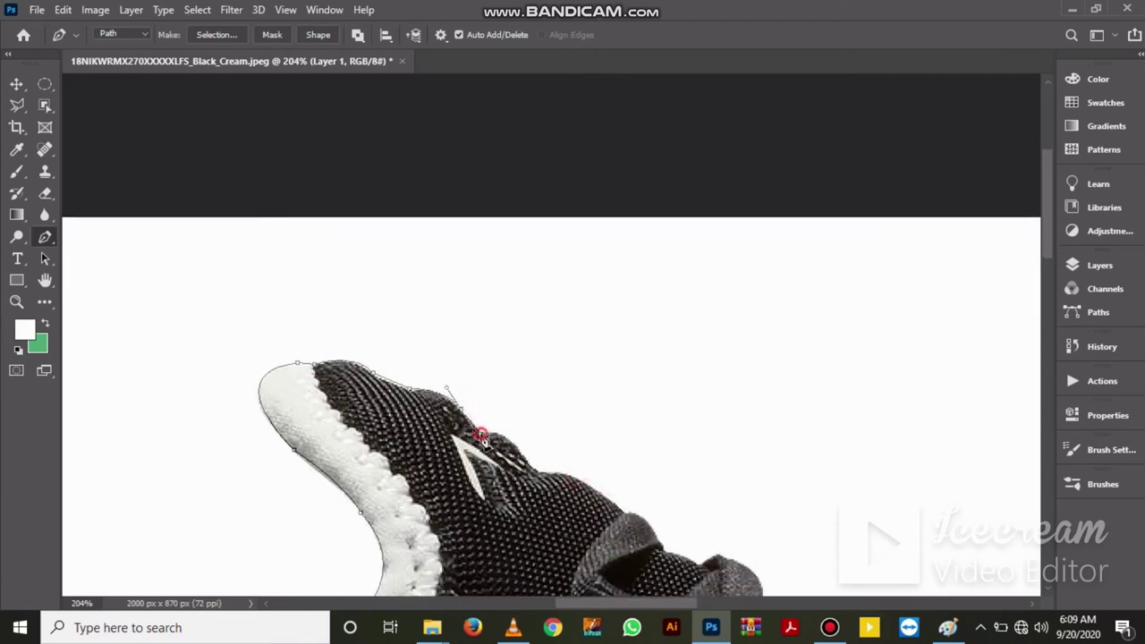
Trace curved Pen anchors along the top edge of the tongue, redoing one misplaced curve
mouse_move(524, 456)
left_mouse_down()
mouse_move(534, 483)
mouse_move(553, 482)
left_mouse_up()
left_click(550, 474)
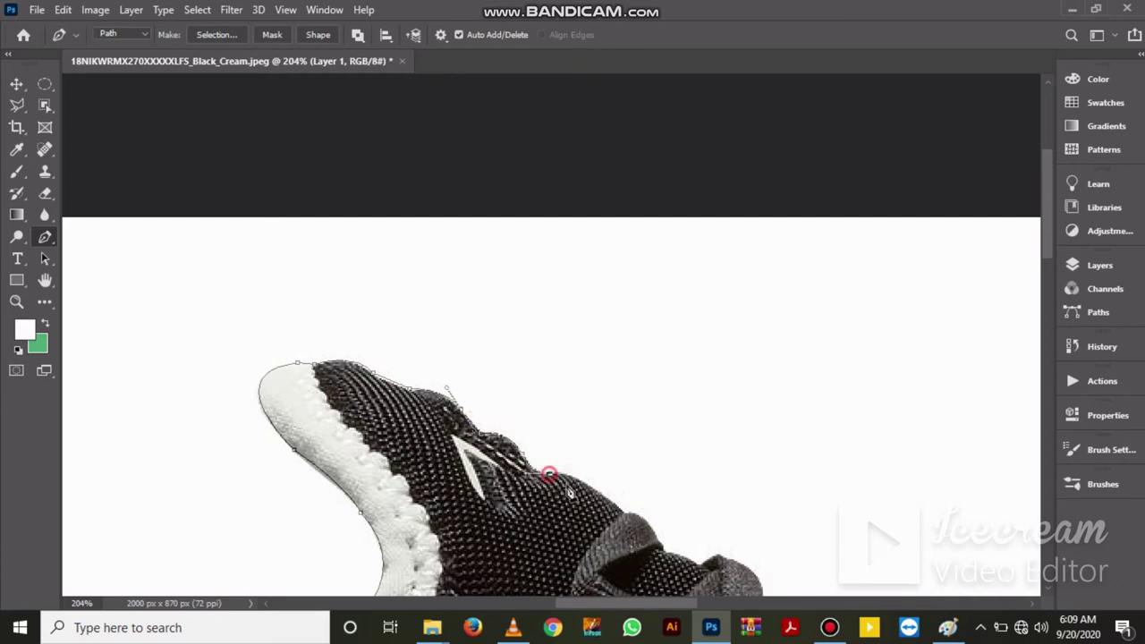
mouse_move(622, 512)
left_mouse_down()
mouse_move(637, 498)
mouse_move(577, 450)
left_mouse_up()
key("ctrl+z")
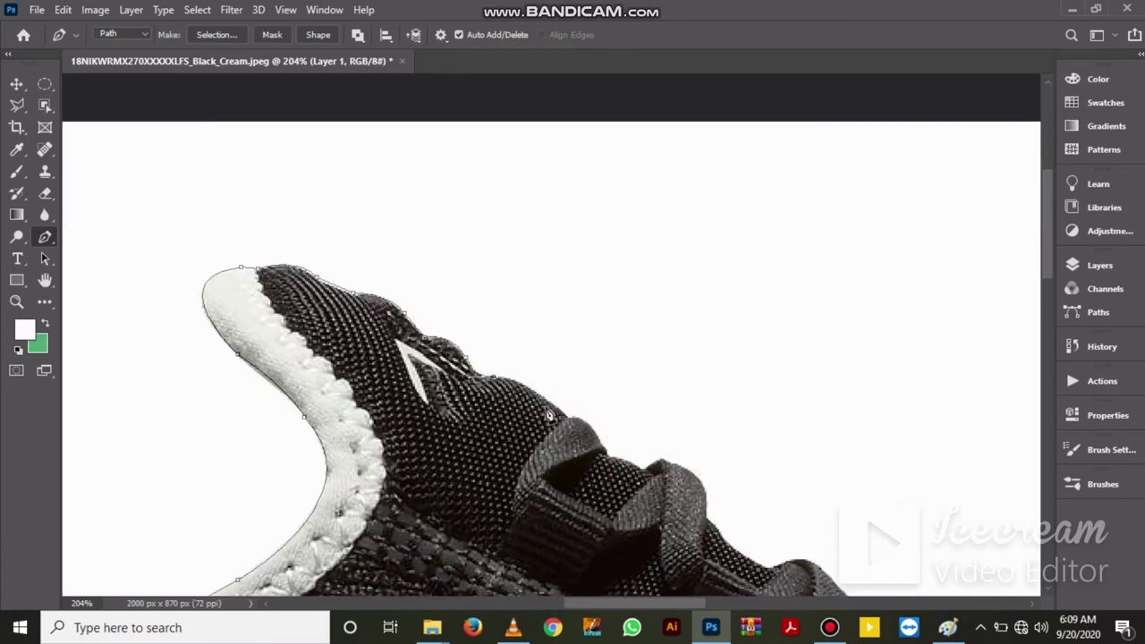
left_click_drag(566, 418, 586, 456)
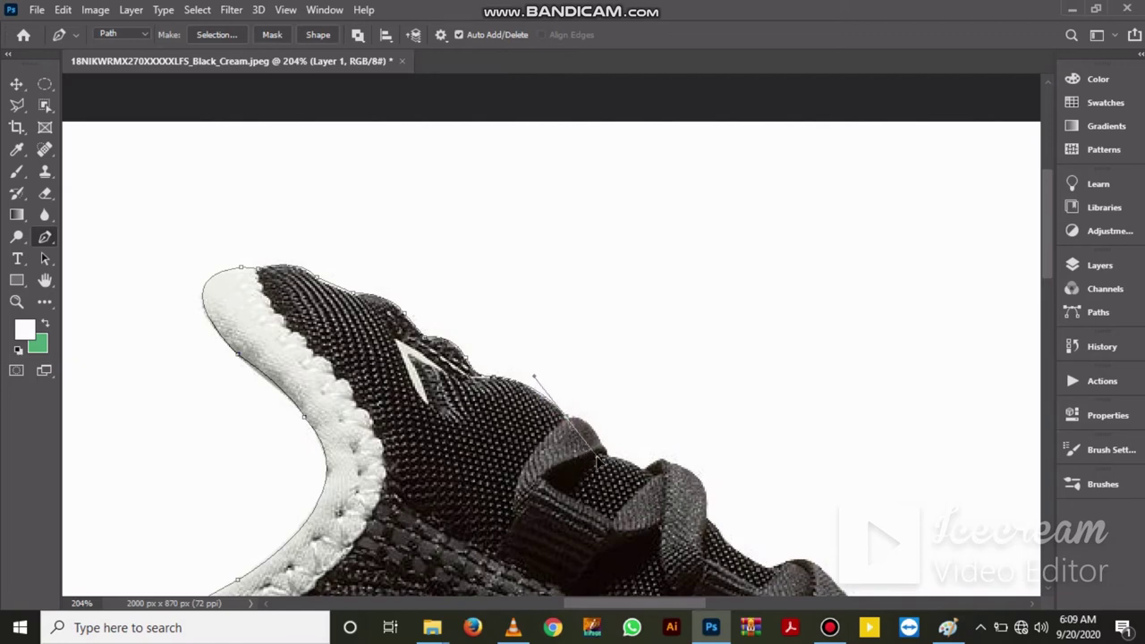
left_click_drag(586, 456, 603, 462)
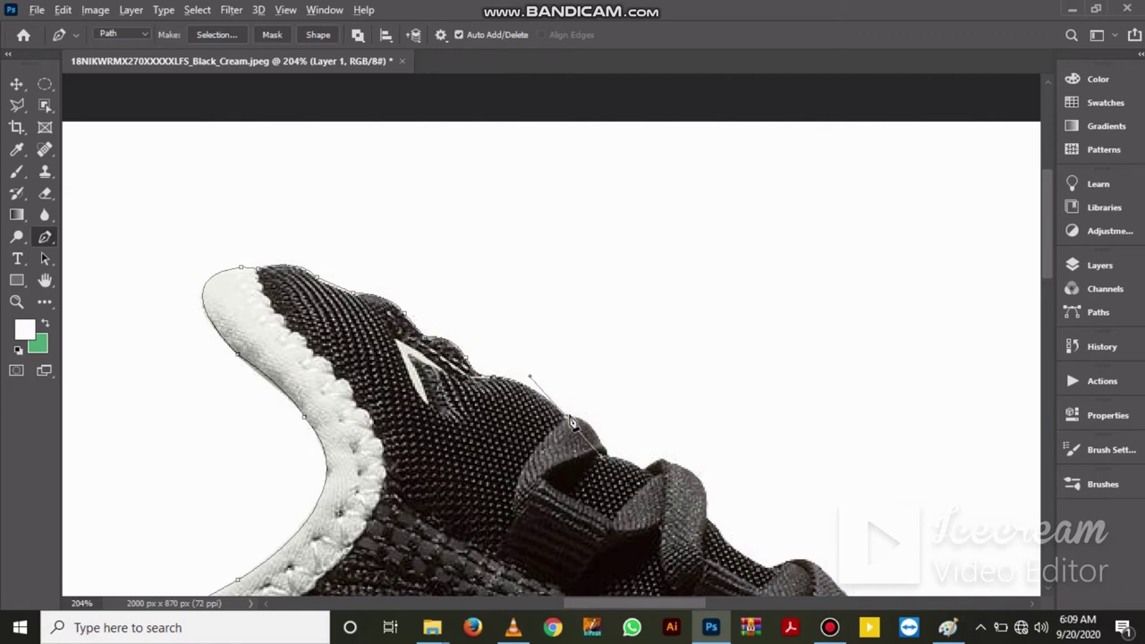
left_click(605, 449)
Carry the path onto the first lace loop with corner anchors, curving toward the next loop
left_click_drag(605, 449, 622, 492)
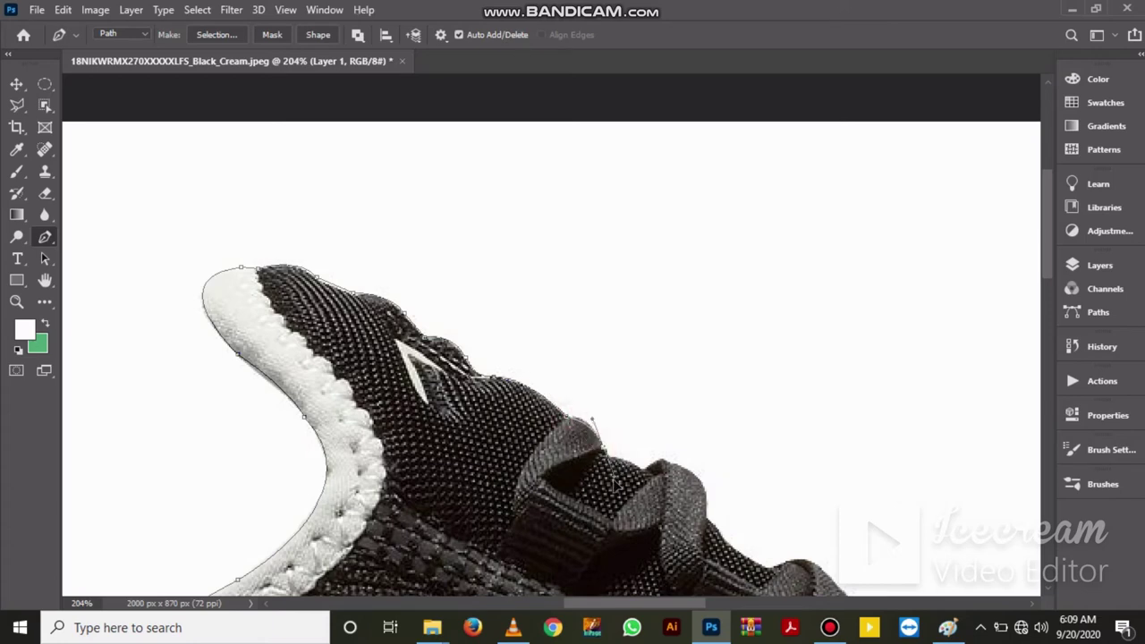
left_click(603, 450, "alt")
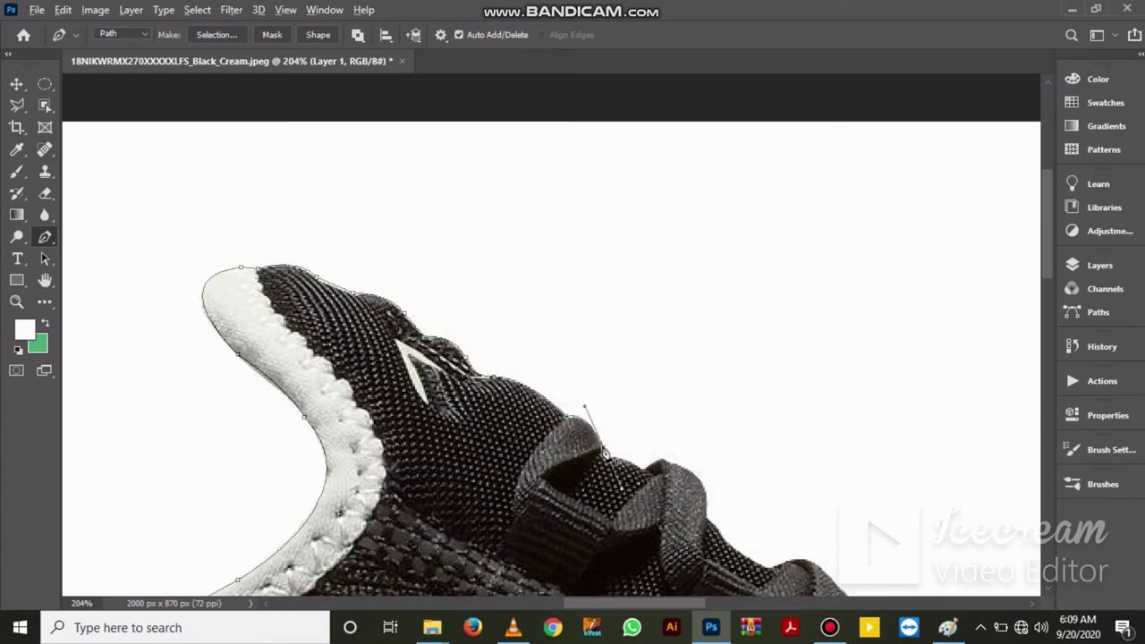
left_click(641, 473)
mouse_move(644, 479)
left_mouse_down()
mouse_move(696, 477)
mouse_move(702, 489)
left_mouse_up()
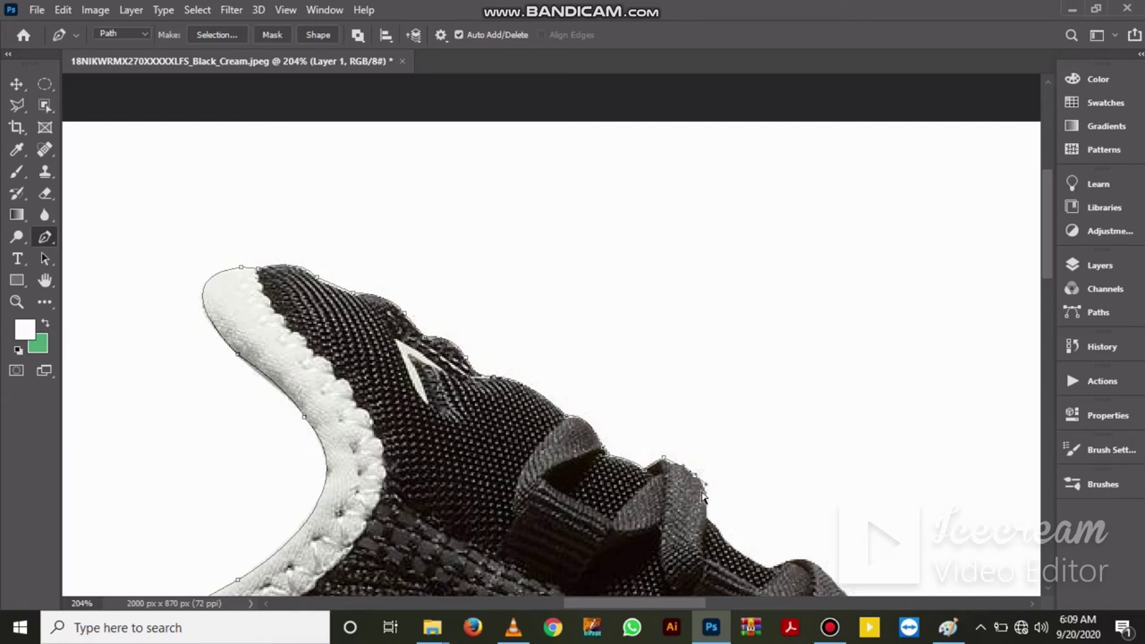
left_click(663, 462, "alt")
mouse_move(705, 479)
left_mouse_down()
mouse_move(706, 507)
mouse_move(584, 374)
left_mouse_up()
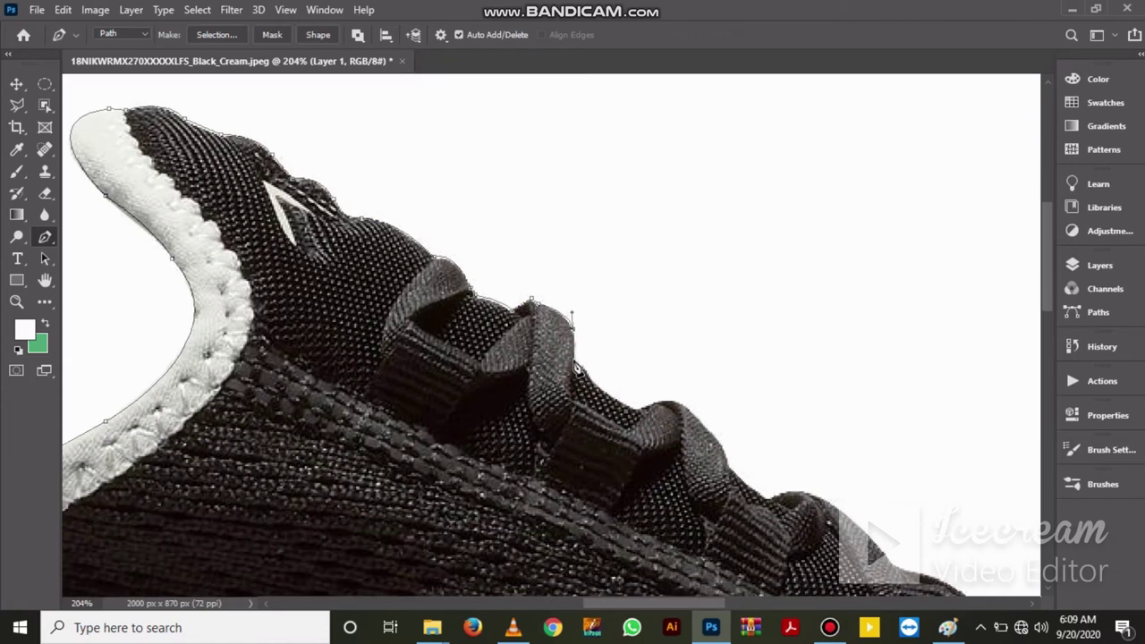
Place anchors along the tops of the second and middle lace loops, curving around the last lower loop
left_click(576, 365)
left_click(595, 388)
left_click(654, 403)
left_click(681, 402)
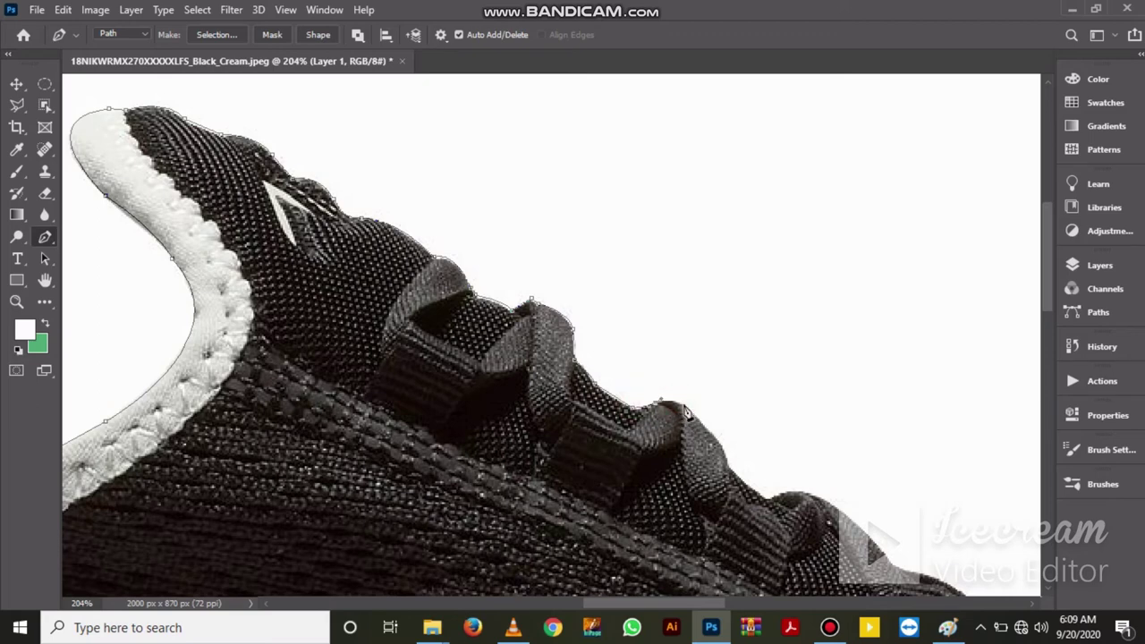
left_click(686, 411)
left_click(708, 440)
key("ctrl+z")
left_click(710, 435)
left_click(725, 454)
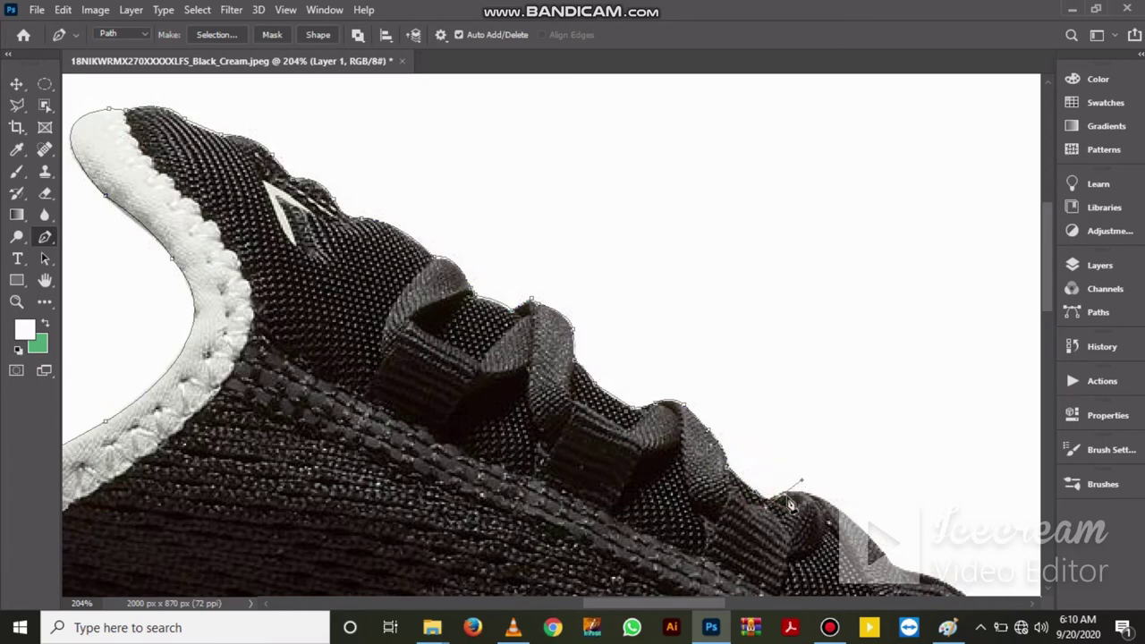
left_click(829, 512)
left_click_drag(833, 510, 856, 528)
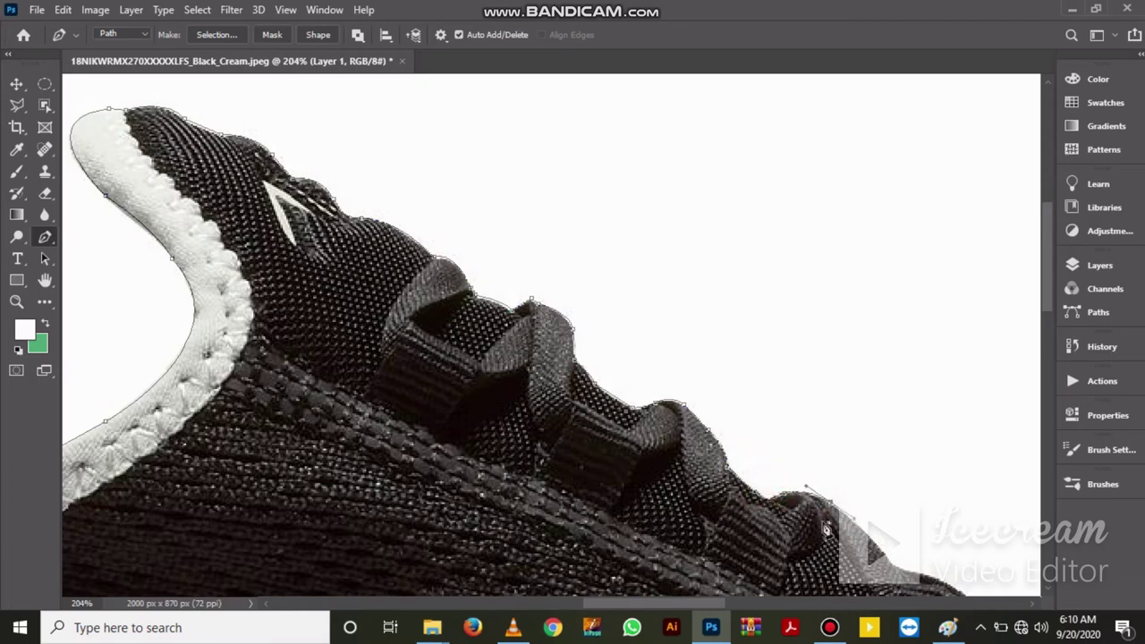
Continue the outline along the lace edge onto the upper near the swoosh
left_click_drag(827, 530, 611, 356)
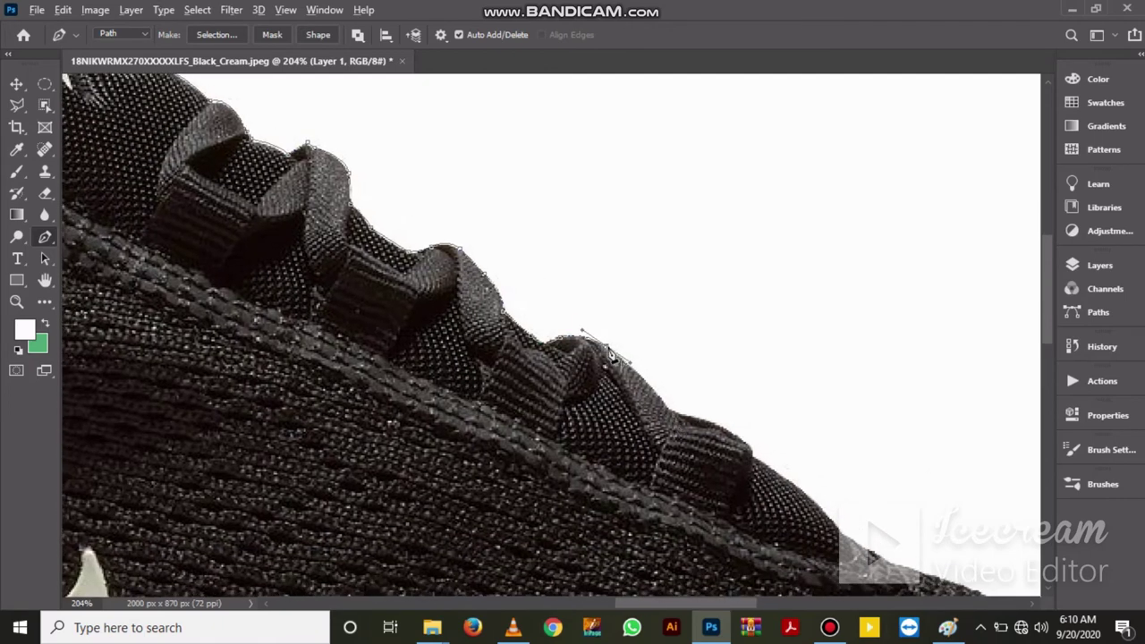
left_click(672, 417)
key("ctrl+z")
left_click(757, 463)
left_click_drag(646, 447, 505, 360)
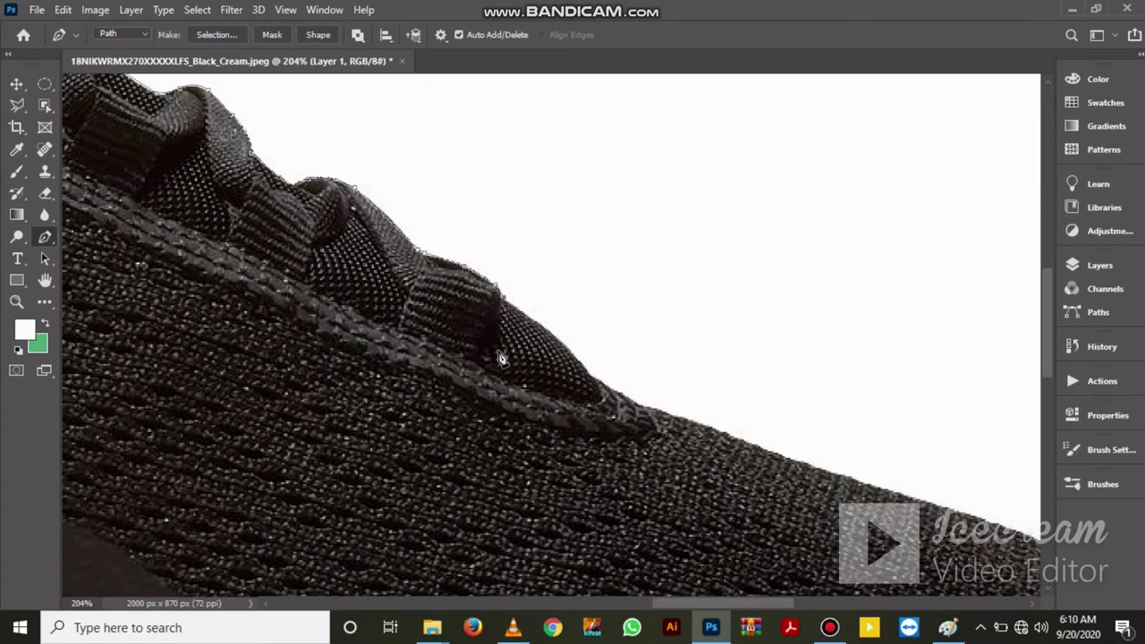
left_click(593, 385)
left_click_drag(547, 414, 430, 322)
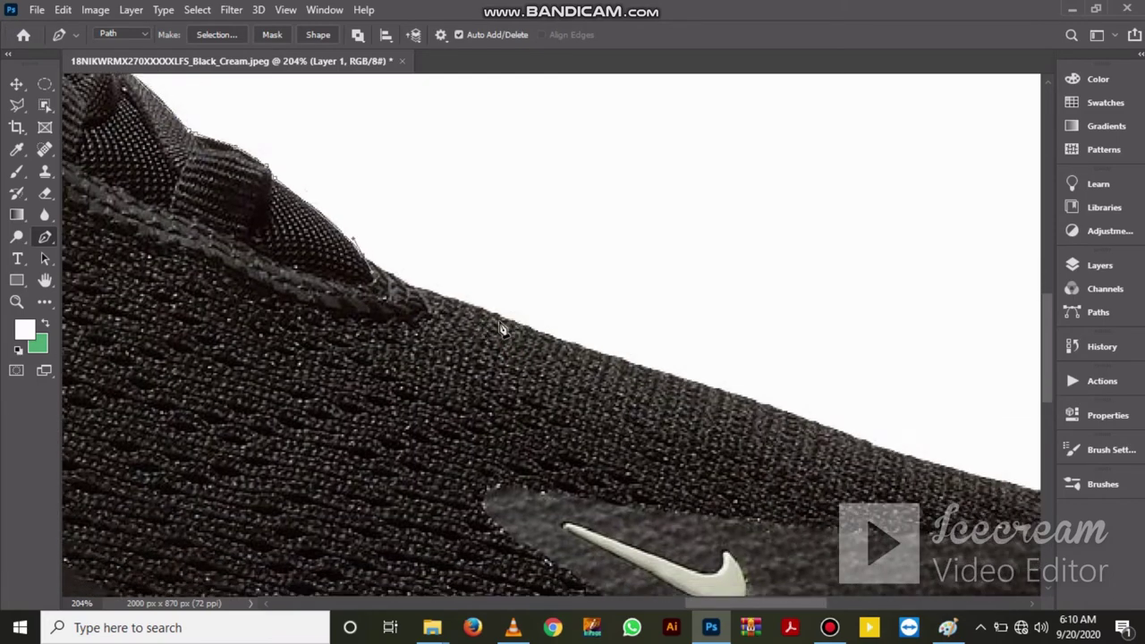
left_click(410, 291)
left_click(525, 328)
Trace the upper's top edge over the toe box down to the cream toe tip
left_click_drag(686, 435, 206, 273)
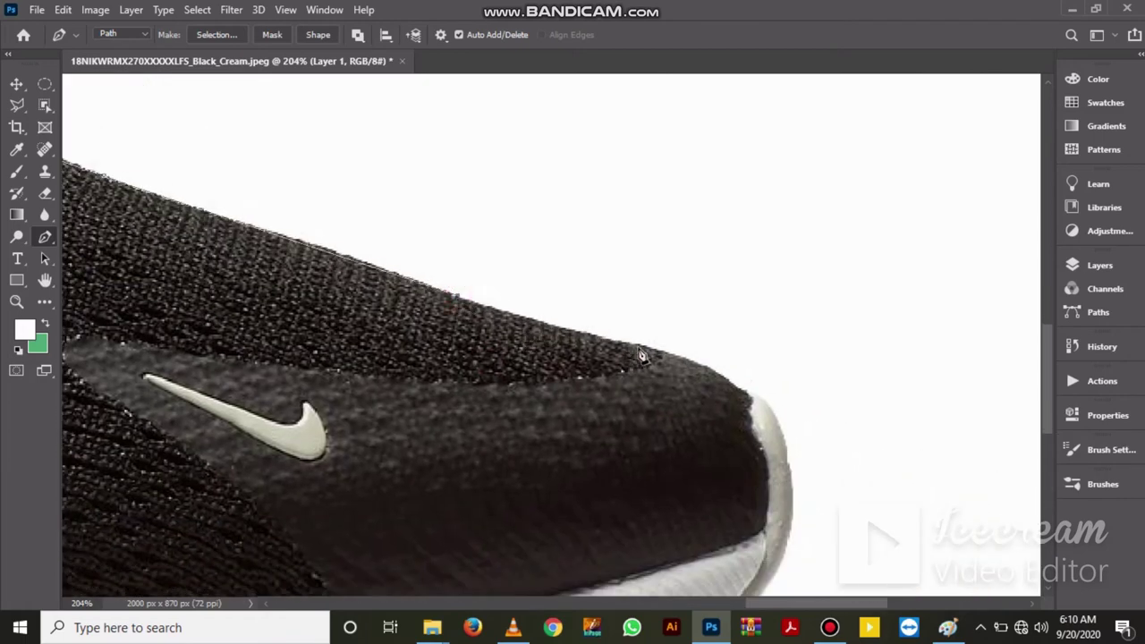
left_click(637, 347)
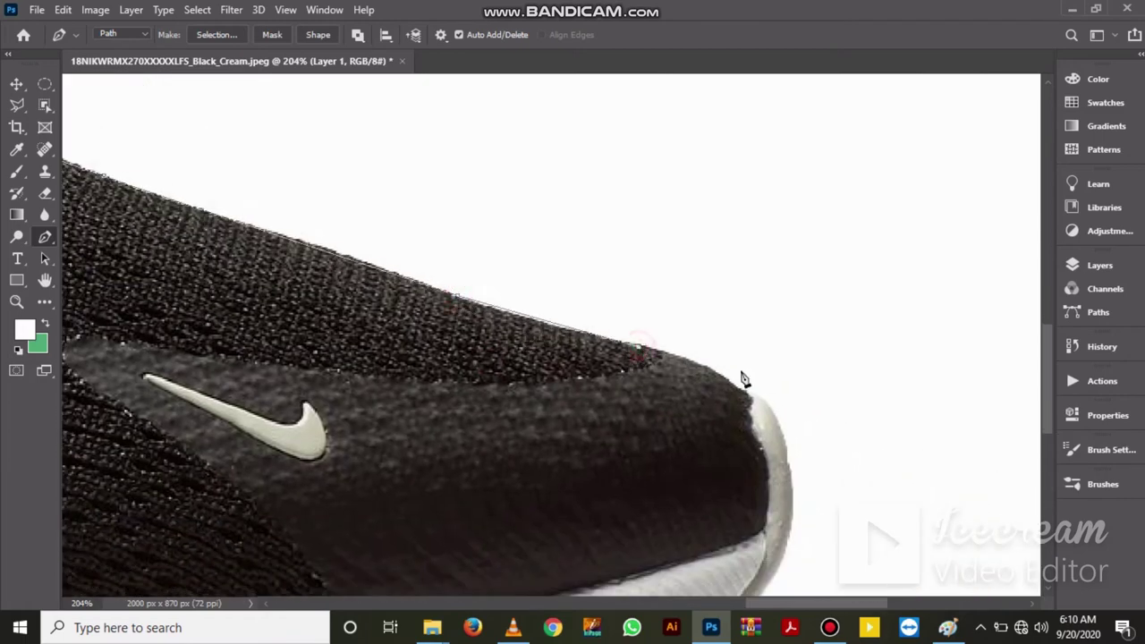
left_click(630, 348)
left_click_drag(616, 344, 650, 343)
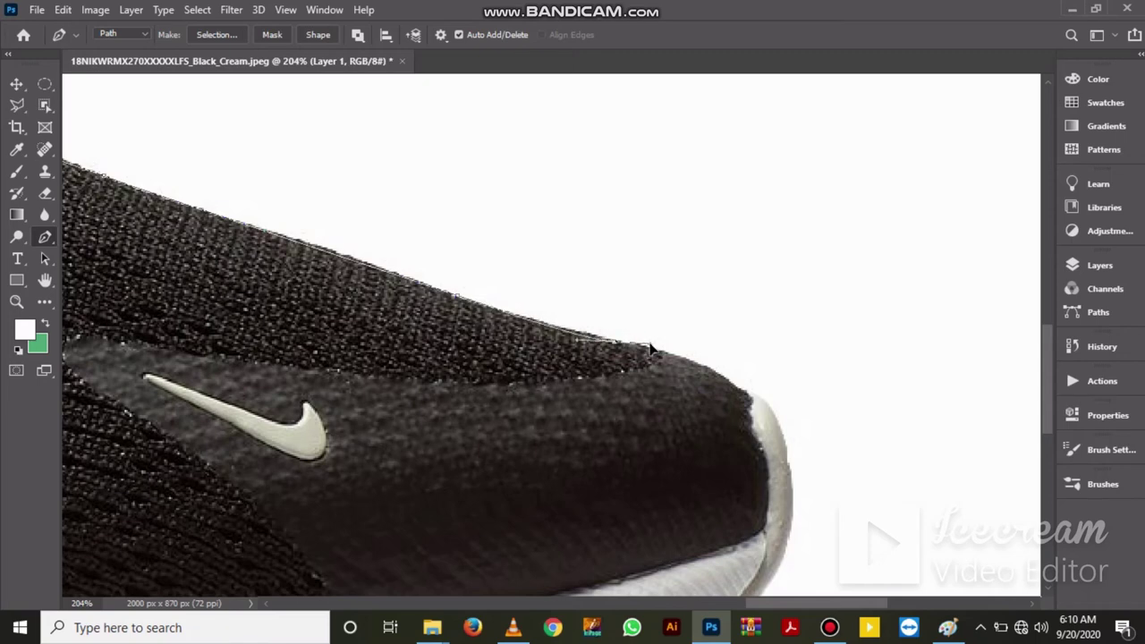
key("ctrl+z")
key("ctrl+z")
left_click(546, 333)
left_click(617, 341)
left_click(691, 362)
left_click(743, 390)
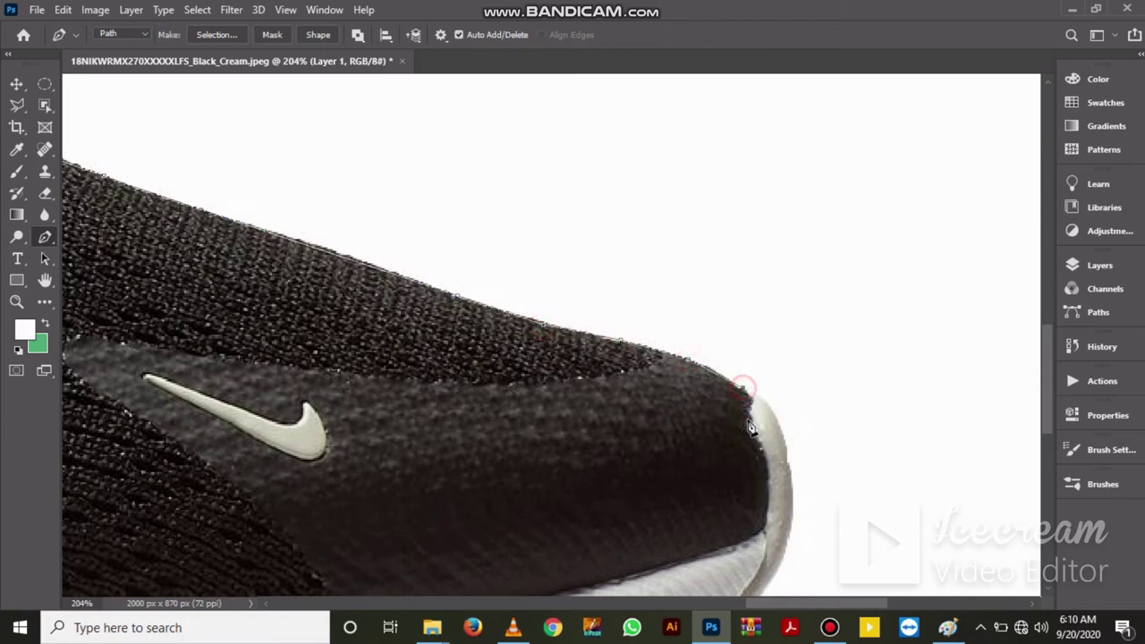
left_click_drag(517, 321, 529, 262)
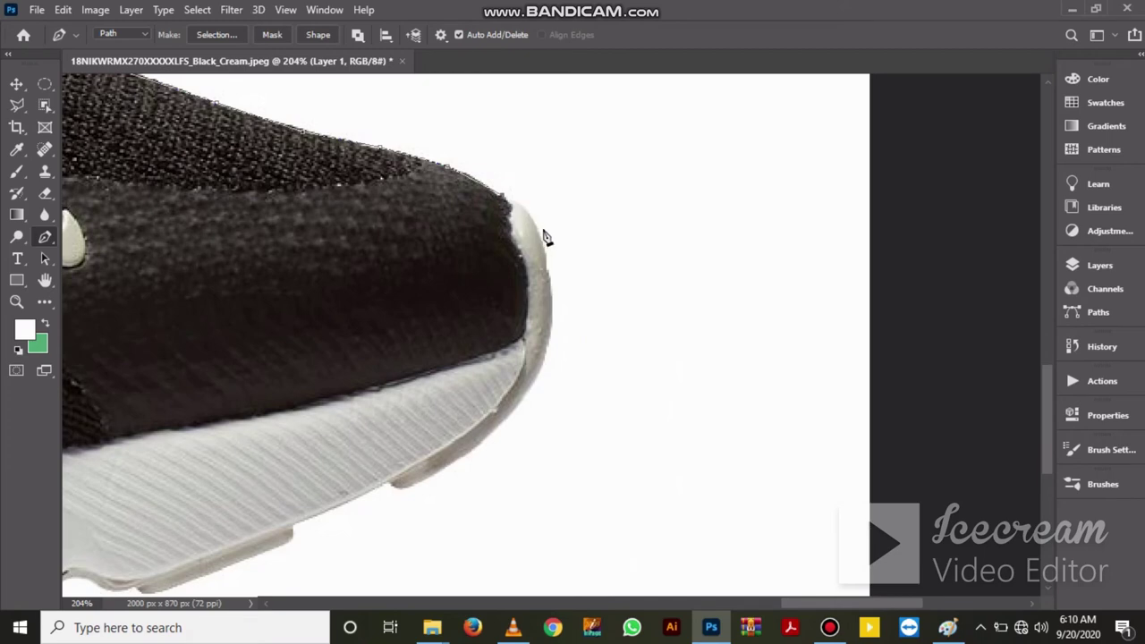
Round the toe tip and run cornered curved anchors down the sole front and along the forefoot sole edge
left_click_drag(540, 235, 544, 268)
left_click(541, 236, "alt")
left_click_drag(509, 417, 434, 491)
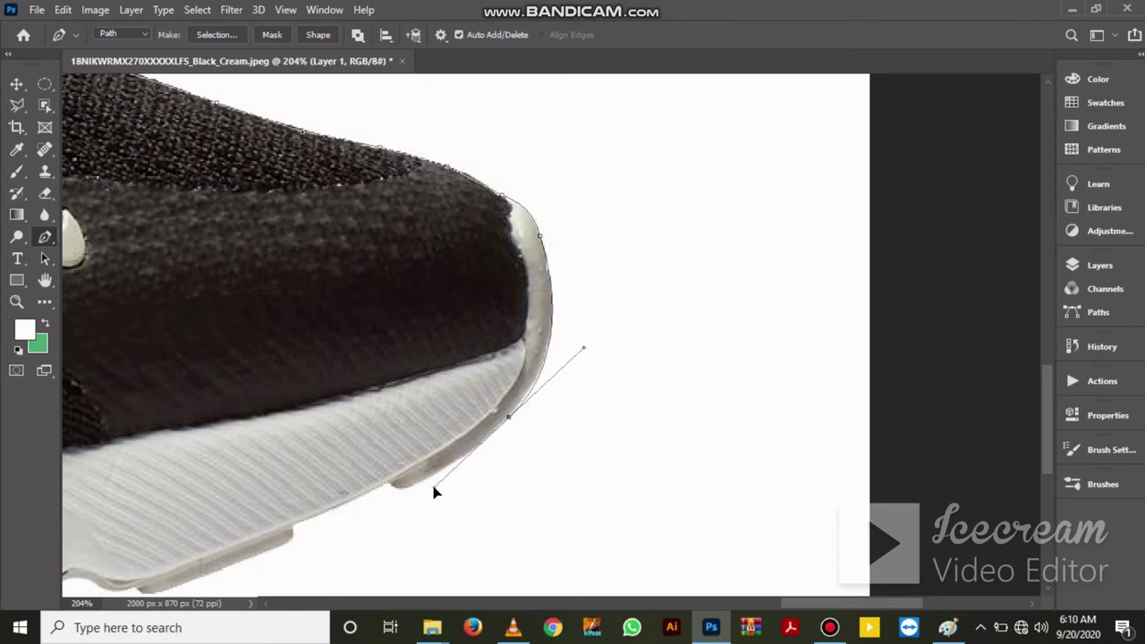
left_click(508, 417, "alt")
left_click_drag(417, 486, 377, 509)
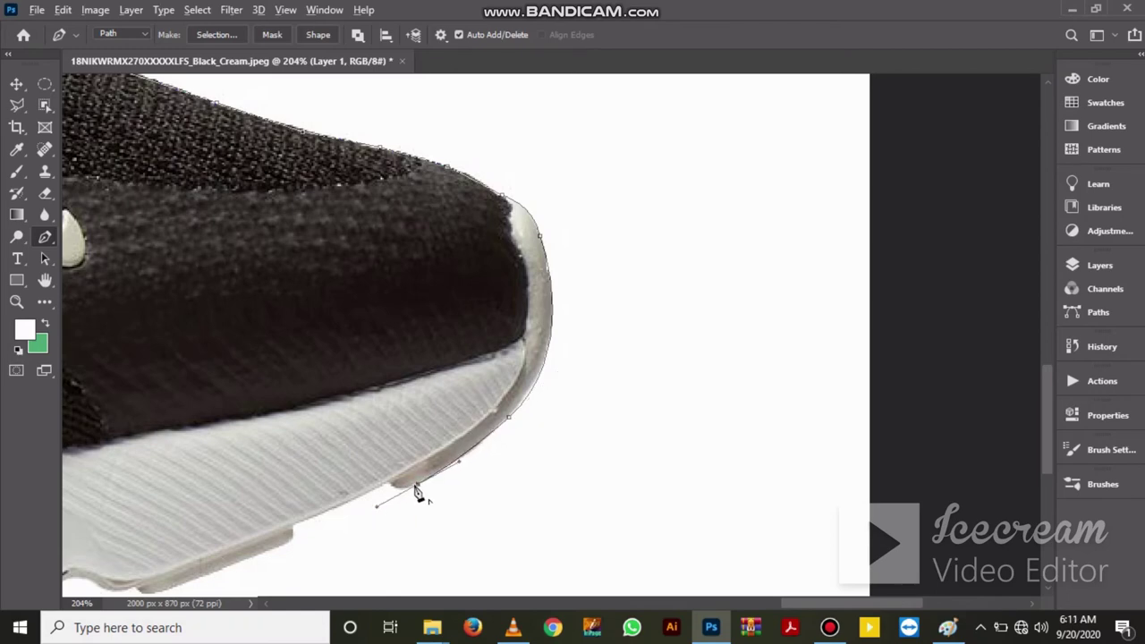
left_click(419, 487)
left_click_drag(389, 485, 379, 482)
left_click(388, 484)
mouse_move(295, 526)
left_mouse_down()
mouse_move(306, 530)
mouse_move(509, 320)
left_mouse_up()
left_click(466, 315, "alt")
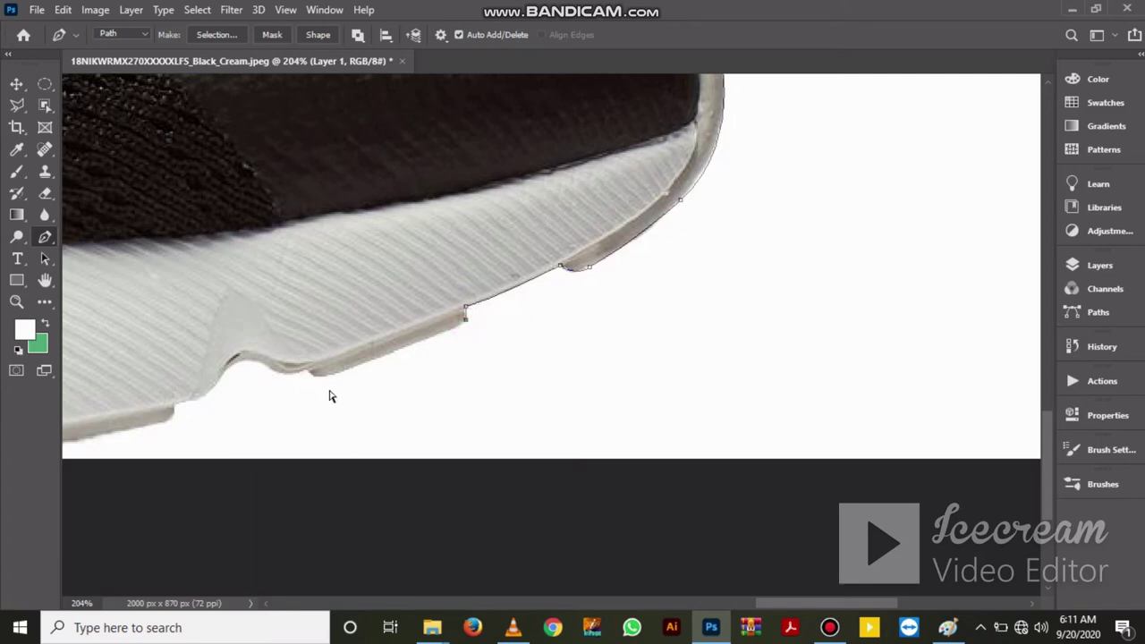
Trace cornered curves along the forefoot sole bottom over its bumps
left_click(461, 321)
left_click(333, 374)
left_click_drag(305, 369, 298, 359)
left_click(305, 369, "alt")
left_click_drag(269, 368, 258, 359)
left_click(265, 364, "alt")
mouse_move(213, 388)
left_mouse_down()
mouse_move(200, 434)
mouse_move(358, 349)
mouse_move(328, 327)
left_mouse_up()
left_click(213, 388, "alt")
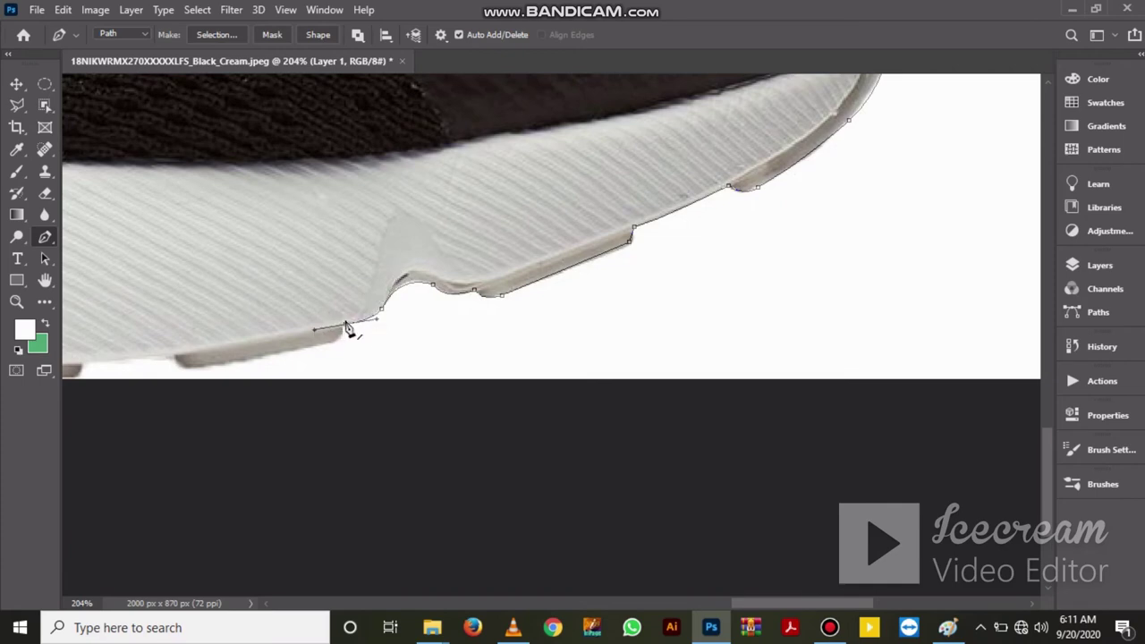
left_click(345, 324)
Extend the path along the midsole bottom, re-placing a misplaced anchor twice
left_click_drag(326, 341, 304, 347)
left_click(217, 363)
left_click_drag(292, 384, 472, 379)
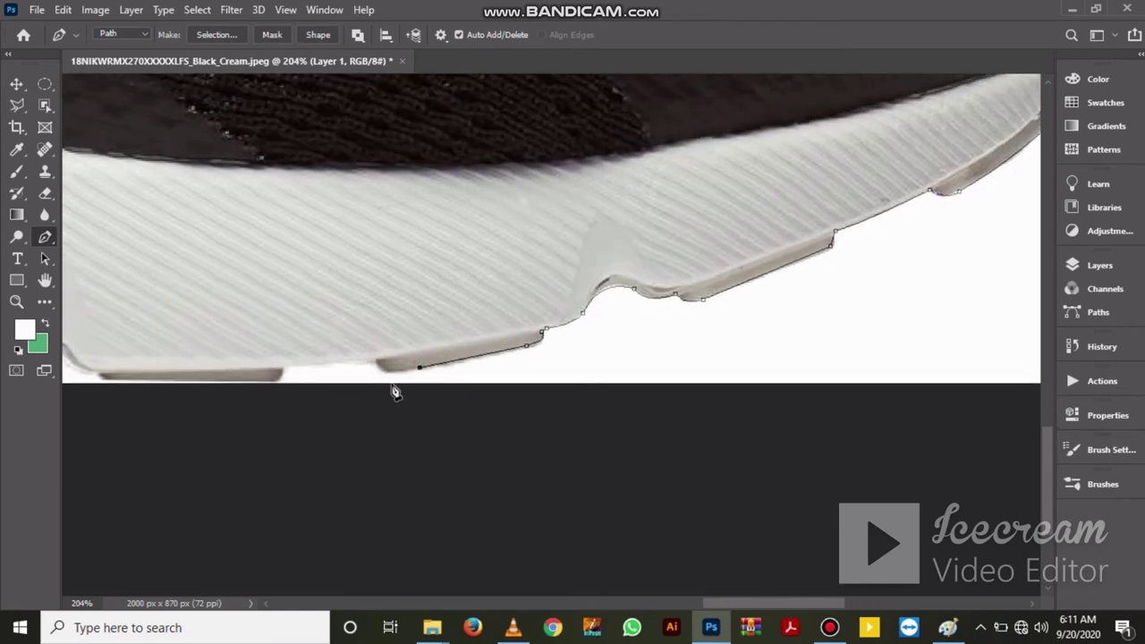
left_click(400, 371)
left_click_drag(371, 361, 365, 357)
left_click(372, 362, "alt")
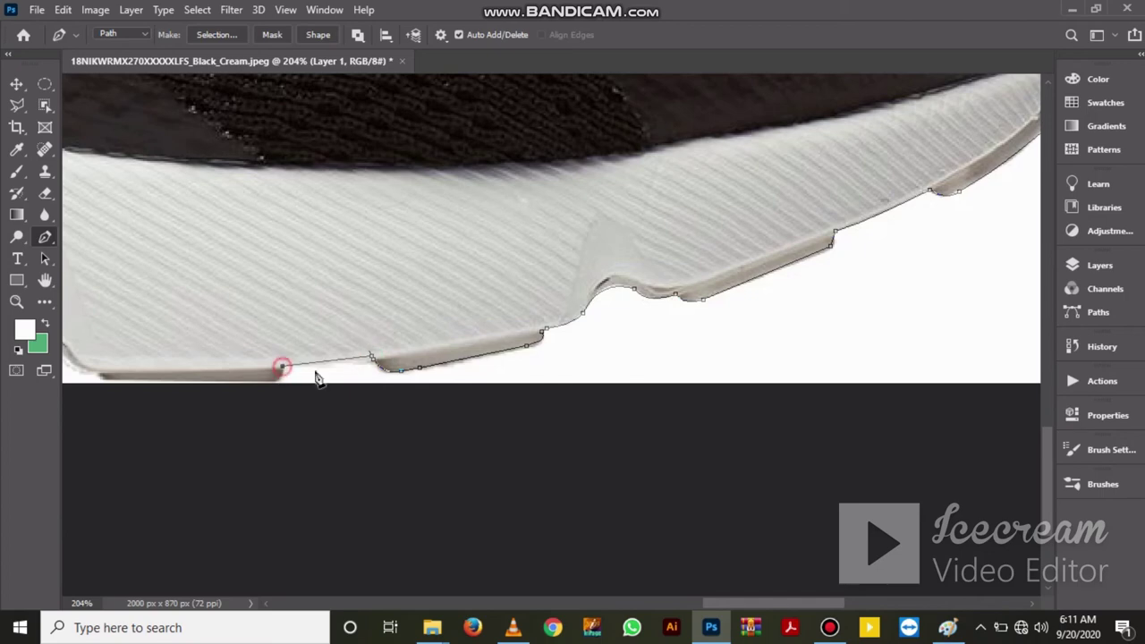
left_click(282, 367)
key("ctrl+z")
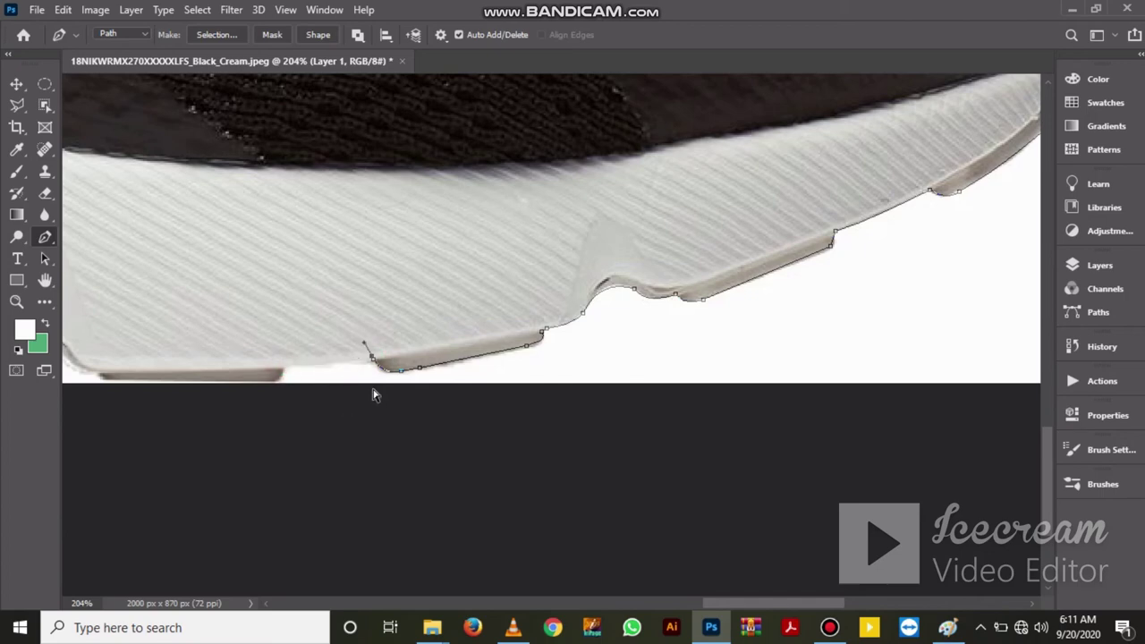
left_click(282, 368)
key("ctrl+z")
left_click(282, 368)
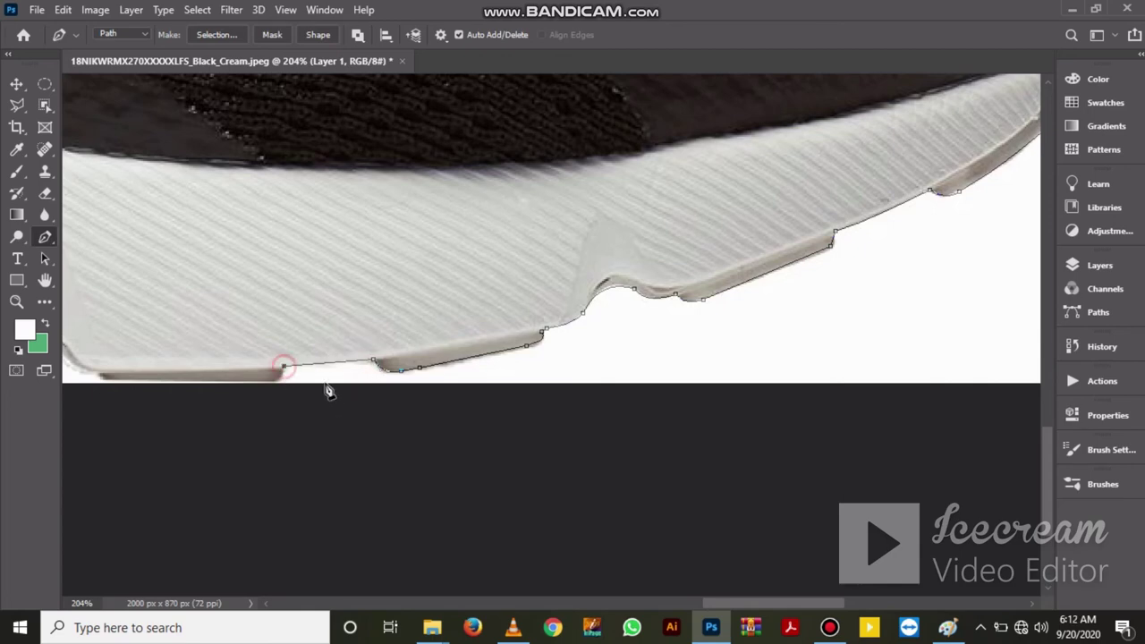
Curve the outline over the sole bump toward the heel end of the sole
left_click_drag(327, 388, 478, 353)
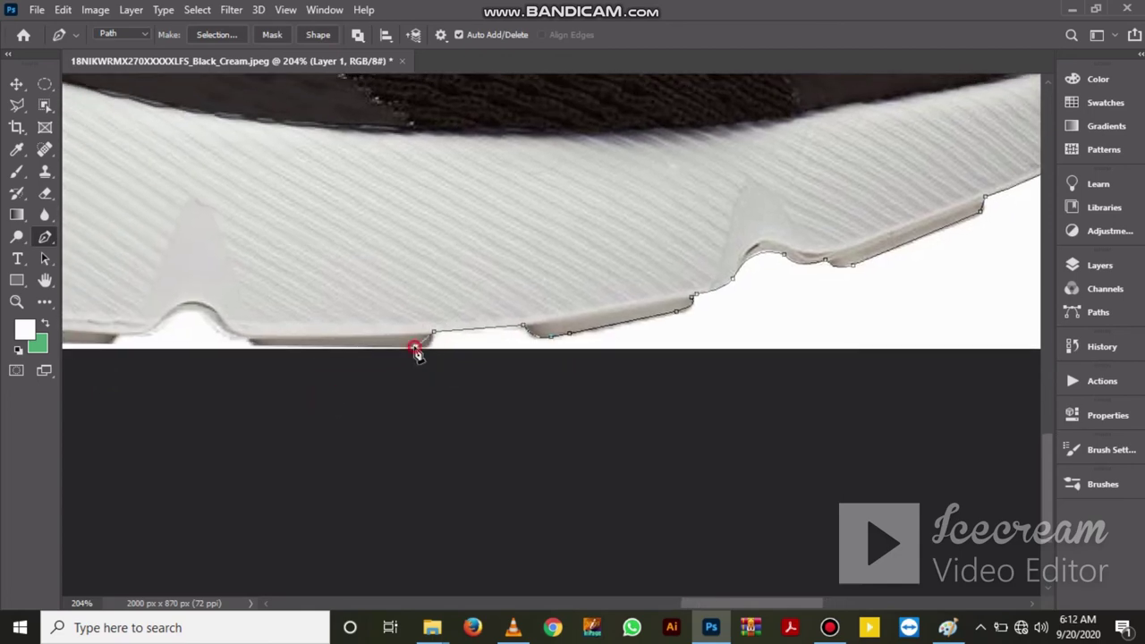
left_click(253, 350)
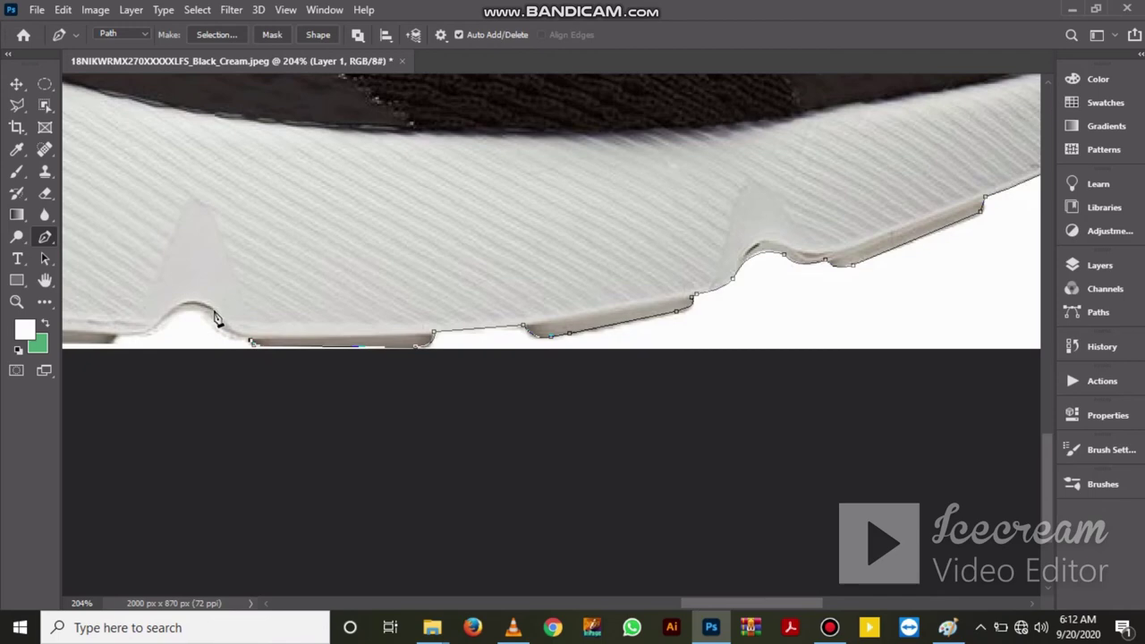
left_click_drag(204, 310, 197, 280)
left_click_drag(173, 318, 154, 332)
key("ctrl+z")
key("ctrl+z")
mouse_move(213, 323)
left_mouse_down()
mouse_move(213, 304)
mouse_move(159, 341)
left_mouse_up()
left_click_drag(128, 334, 95, 330)
left_click(128, 334)
Close the outline back at the start and load the shoe path as a selection
left_click(110, 344)
scroll(376, 376, "left", 5)
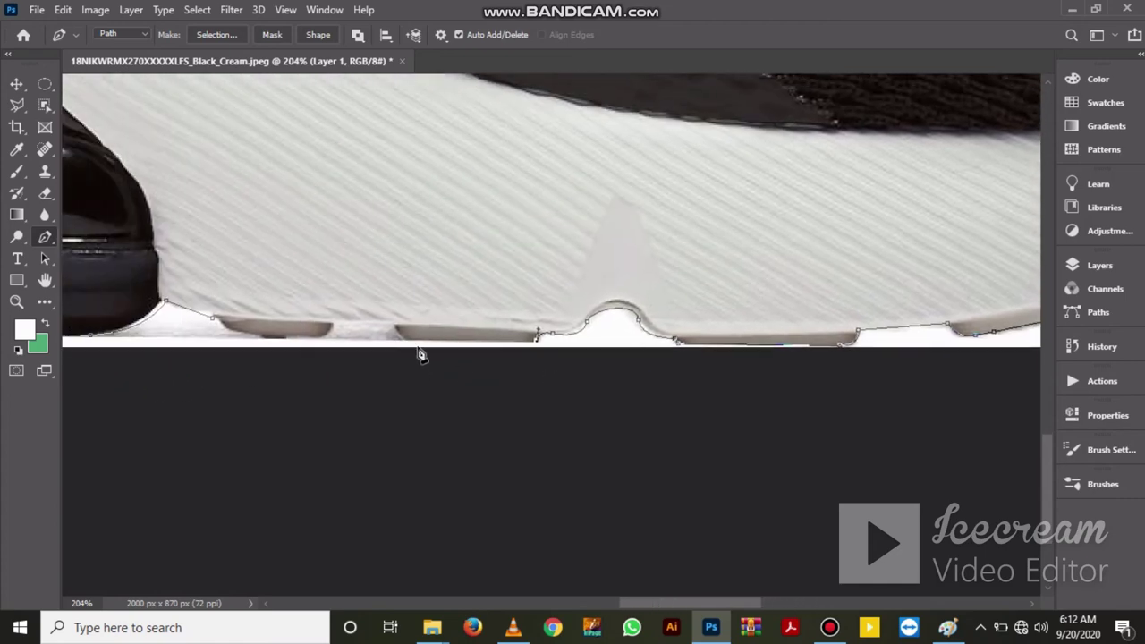
left_click(406, 340)
left_click(334, 322)
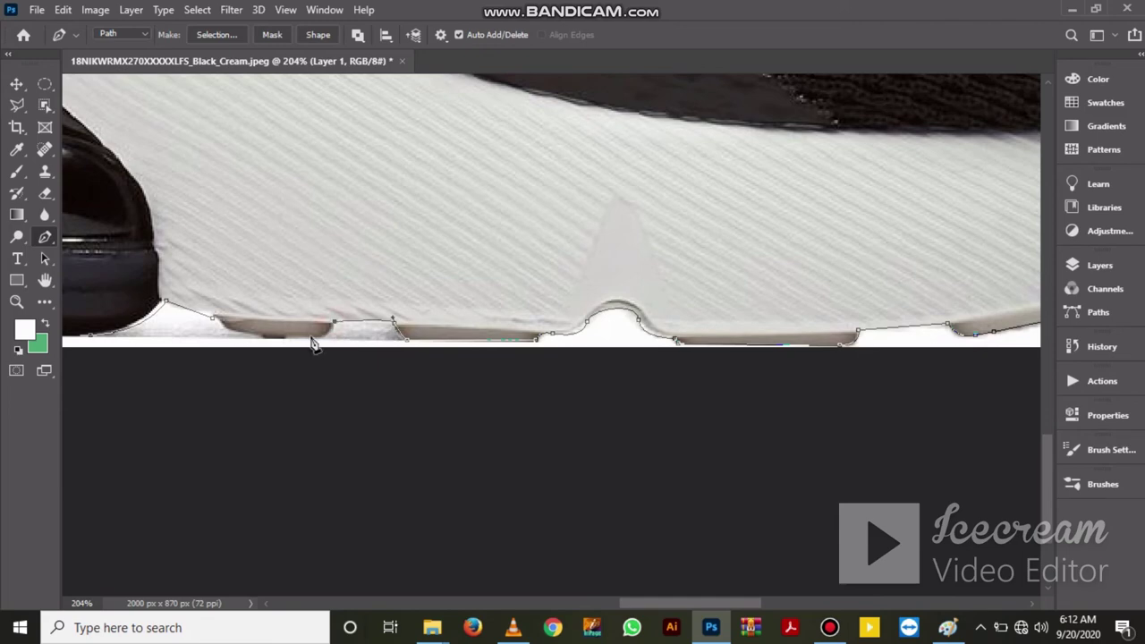
left_click_drag(315, 342, 298, 341)
key("ctrl+Return")
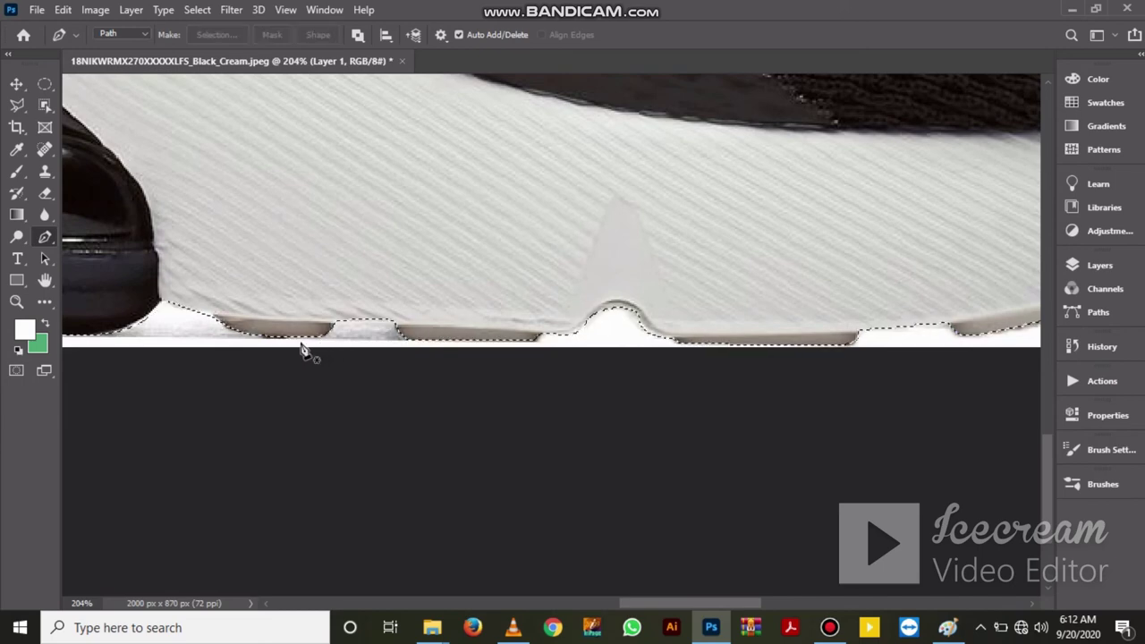
Copy the selected shoe onto a new Layer 2
key("ctrl+0")
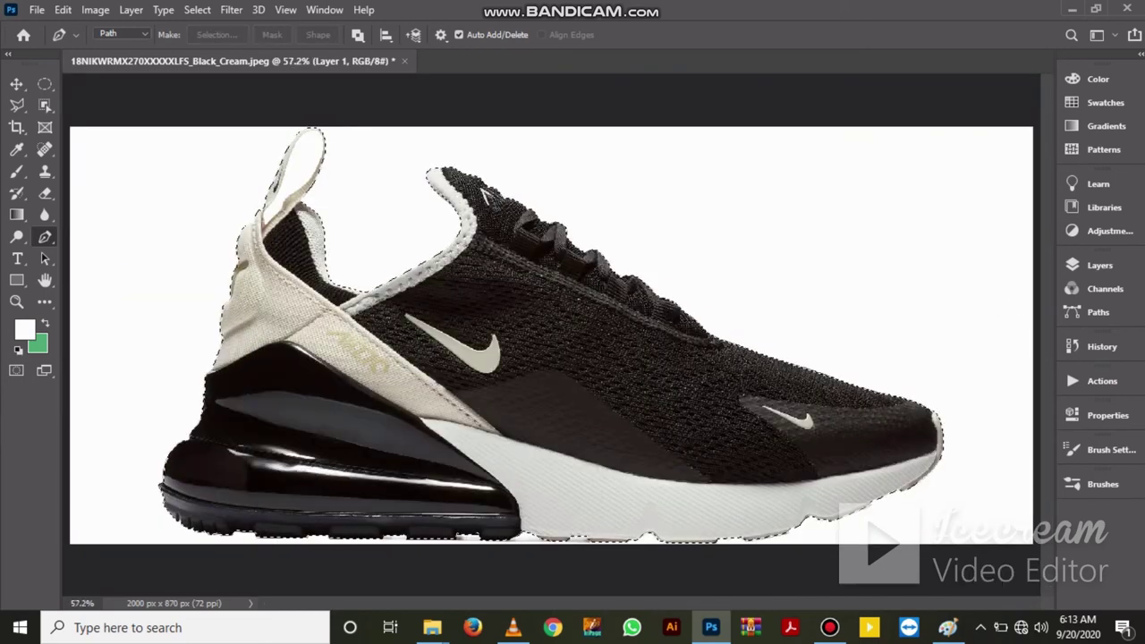
left_click(1098, 261)
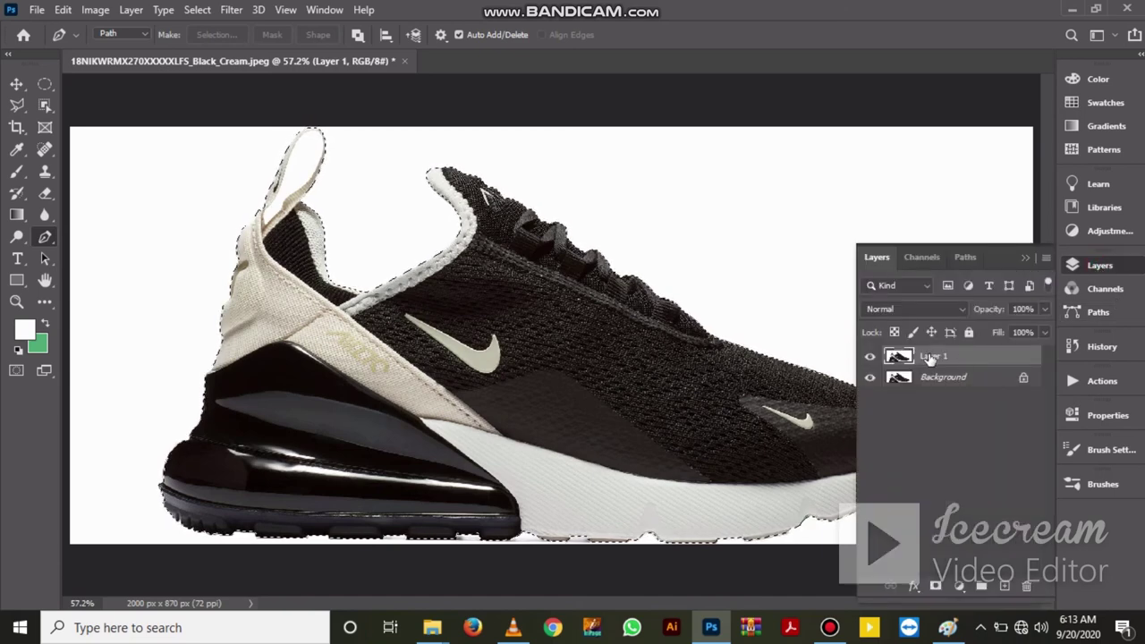
key("ctrl+j")
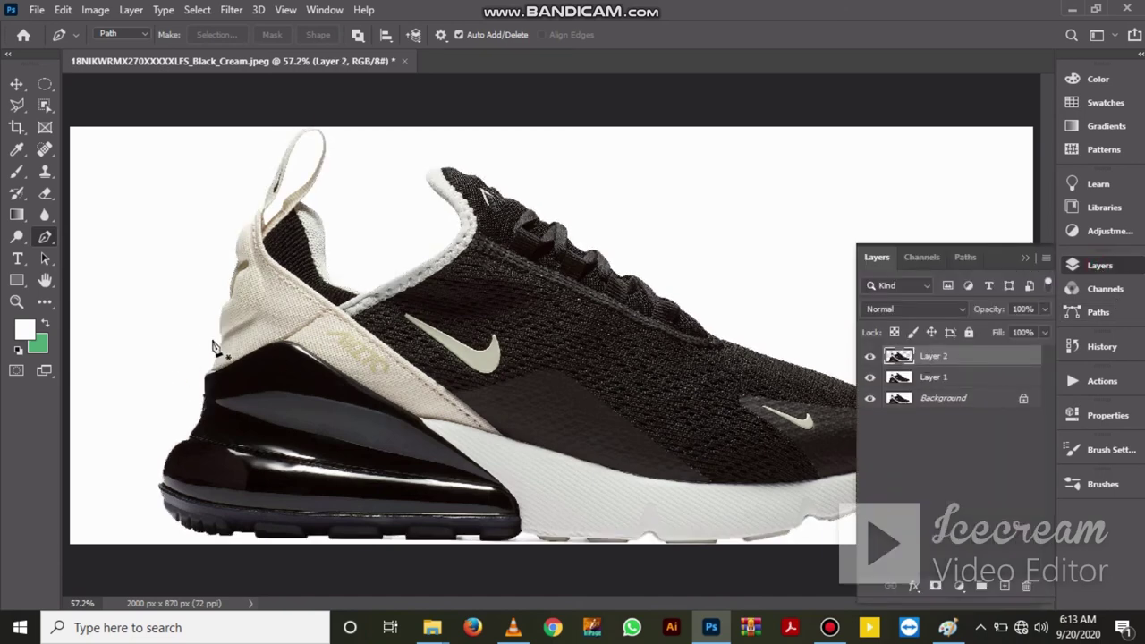
Zoom to the heel pull loop and trace anchors up the inside of the strap
scroll(288, 377, "up", 1)
scroll(288, 377, "up", 6)
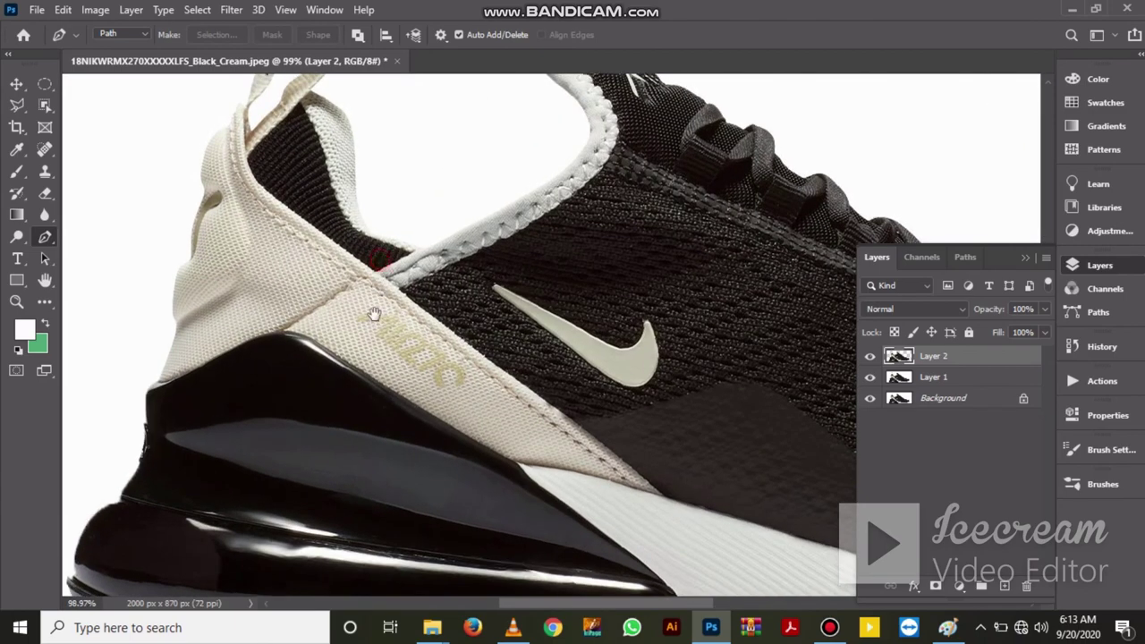
left_click_drag(352, 326, 355, 474)
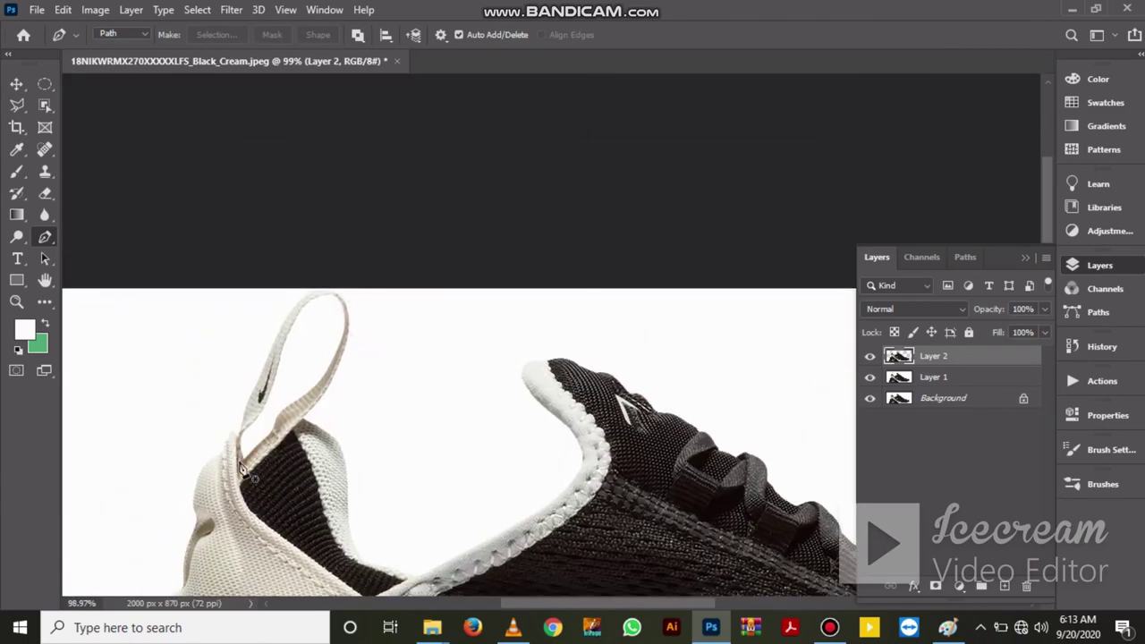
left_click(242, 460)
left_click(244, 429)
left_click(269, 399)
left_click(278, 364)
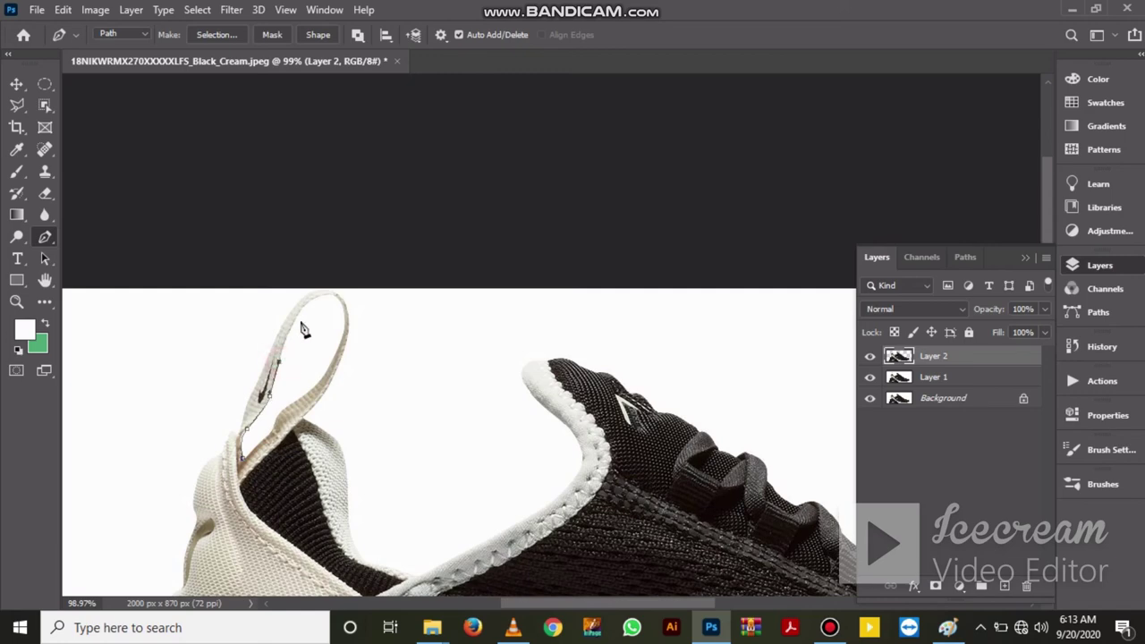
left_click(318, 297)
Curve the path around the loop top and down the strap, closing it into a selection
mouse_move(318, 296)
left_mouse_down()
mouse_move(341, 293)
mouse_move(342, 345)
left_mouse_up()
left_click_drag(314, 388, 298, 405)
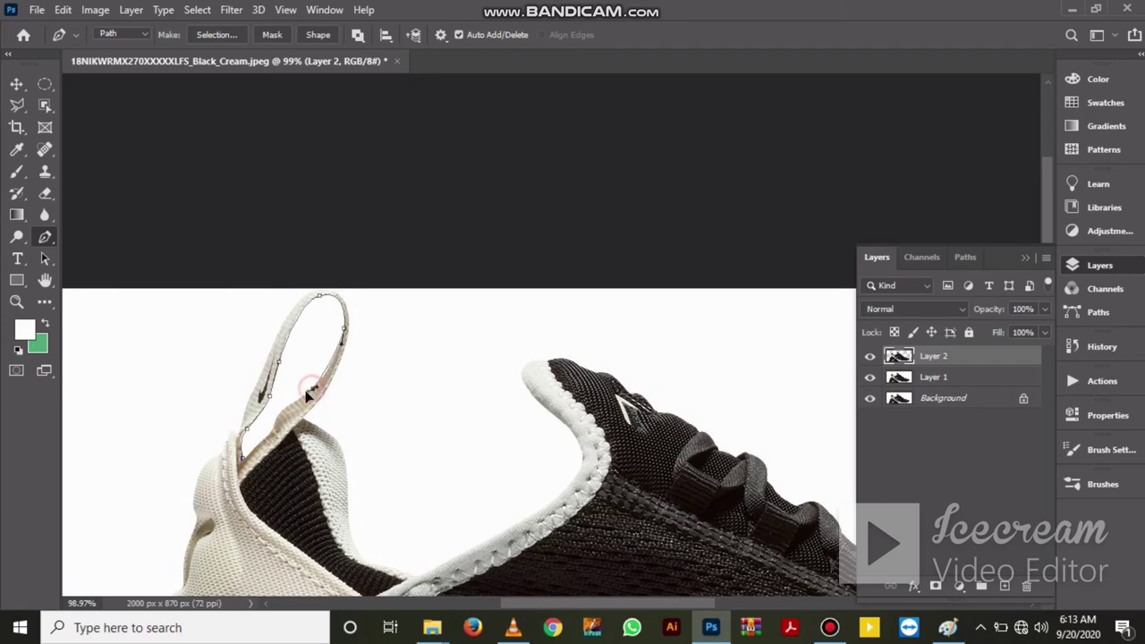
left_click(277, 428)
left_click_drag(268, 437, 252, 459)
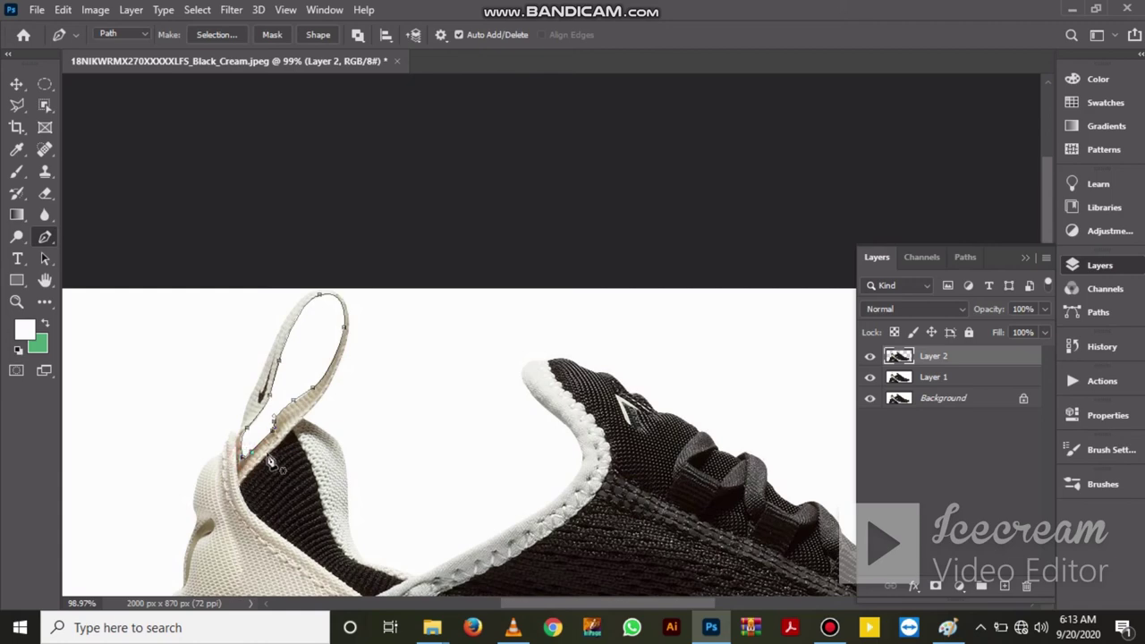
key("ctrl+Return")
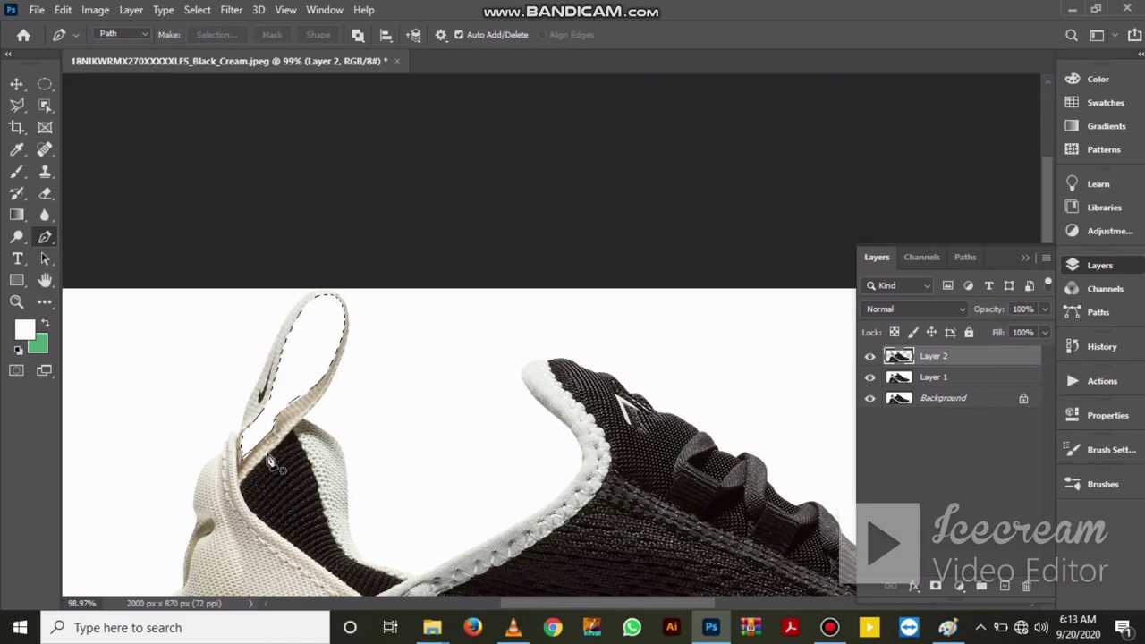
left_click(870, 386)
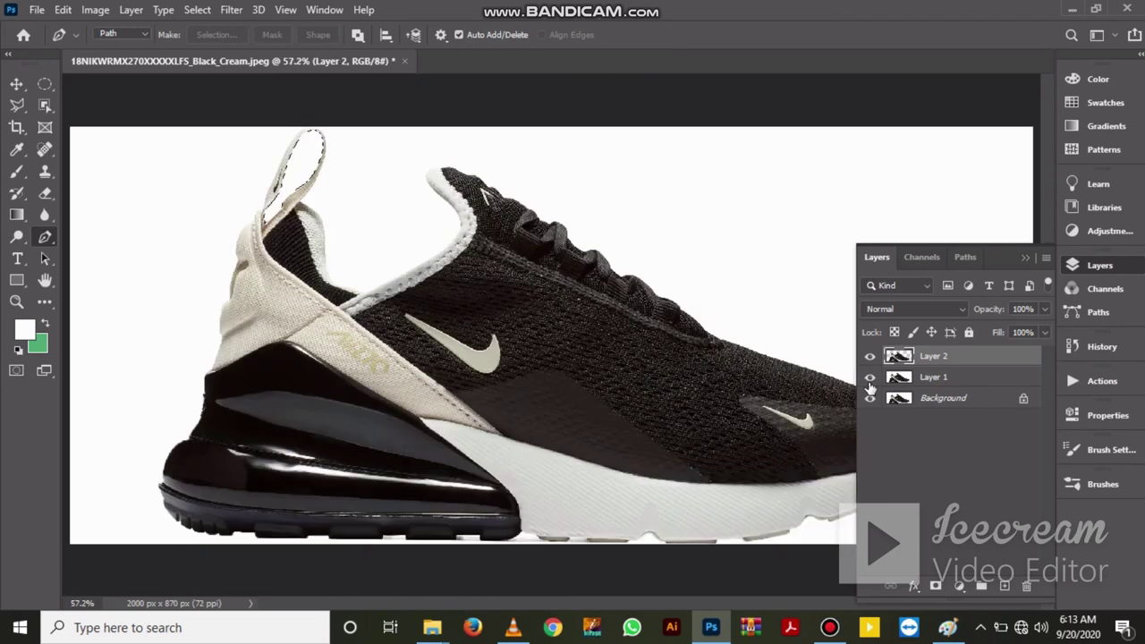
Hide Layer 1 and Background, then add a white-filled Layer 3 beneath the cut-out Layer 2
left_click(871, 378)
left_click(870, 399)
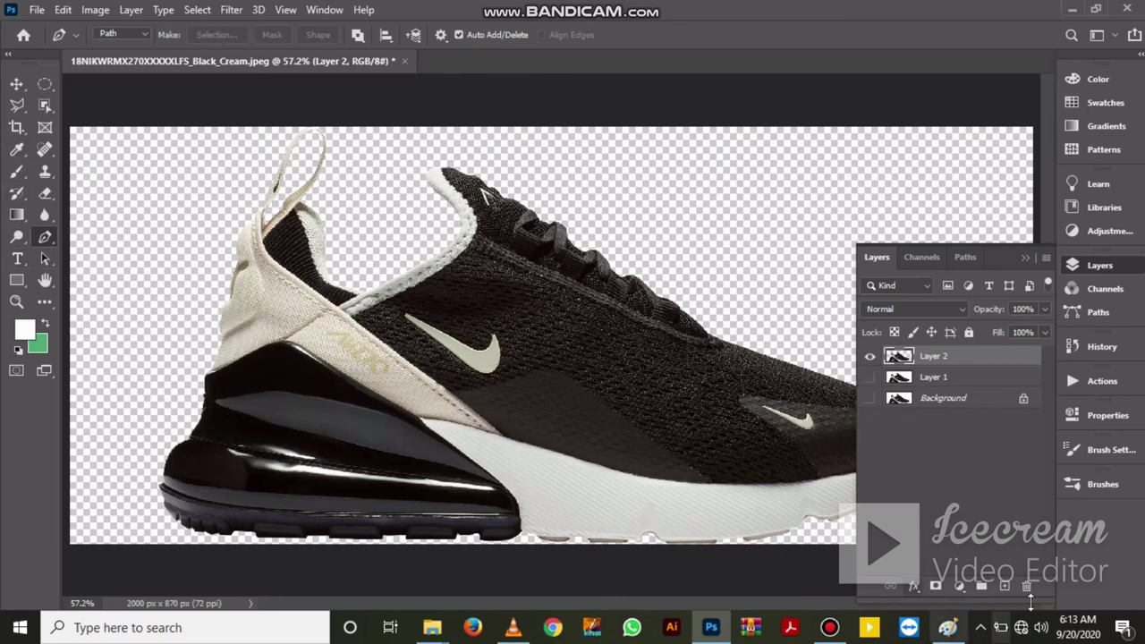
left_click(1004, 586)
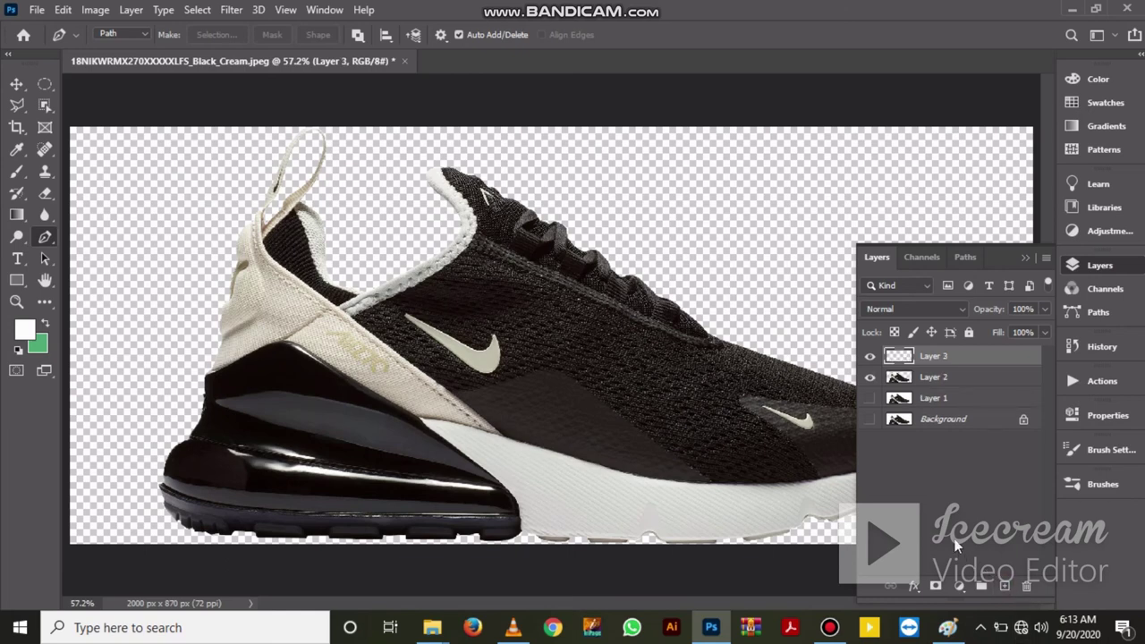
key("ctrl+BackSpace")
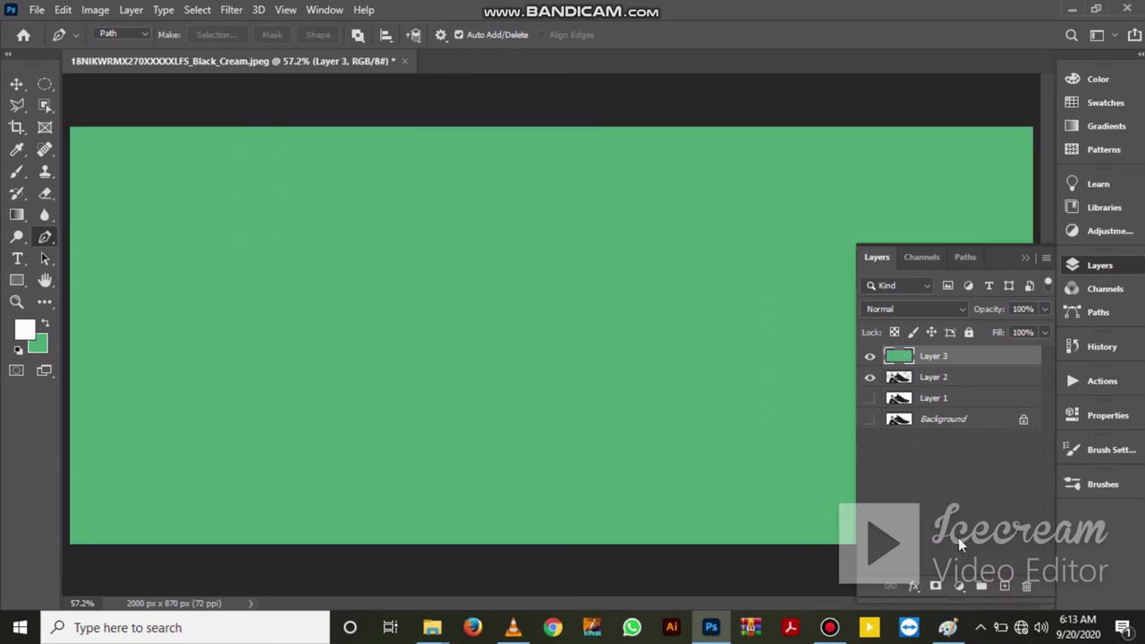
left_click_drag(981, 358, 979, 392)
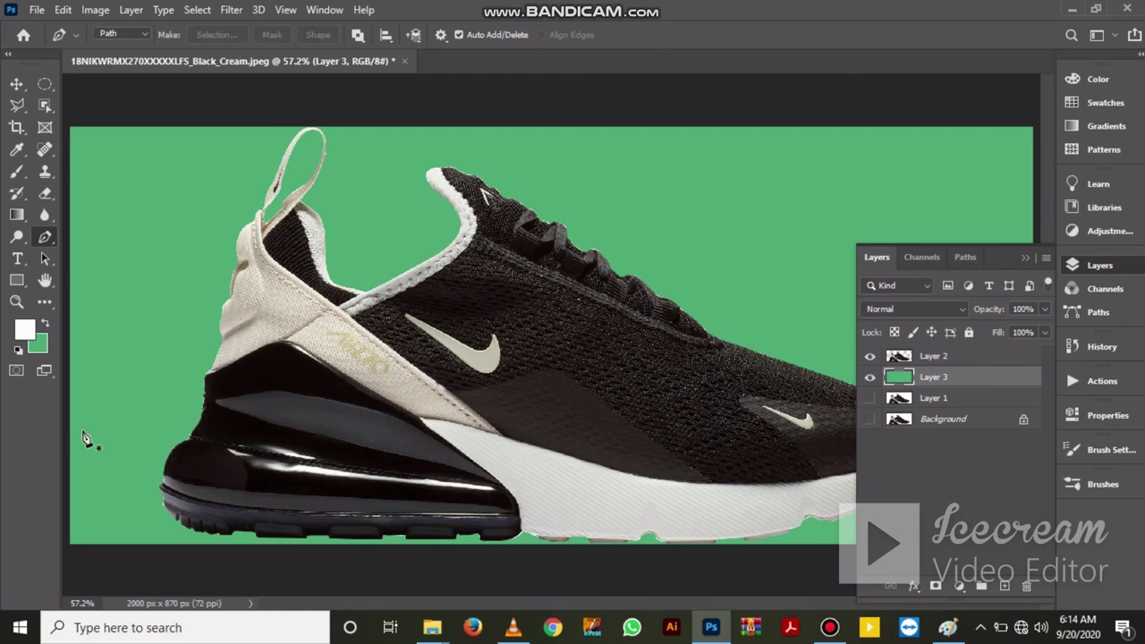
key("alt+BackSpace")
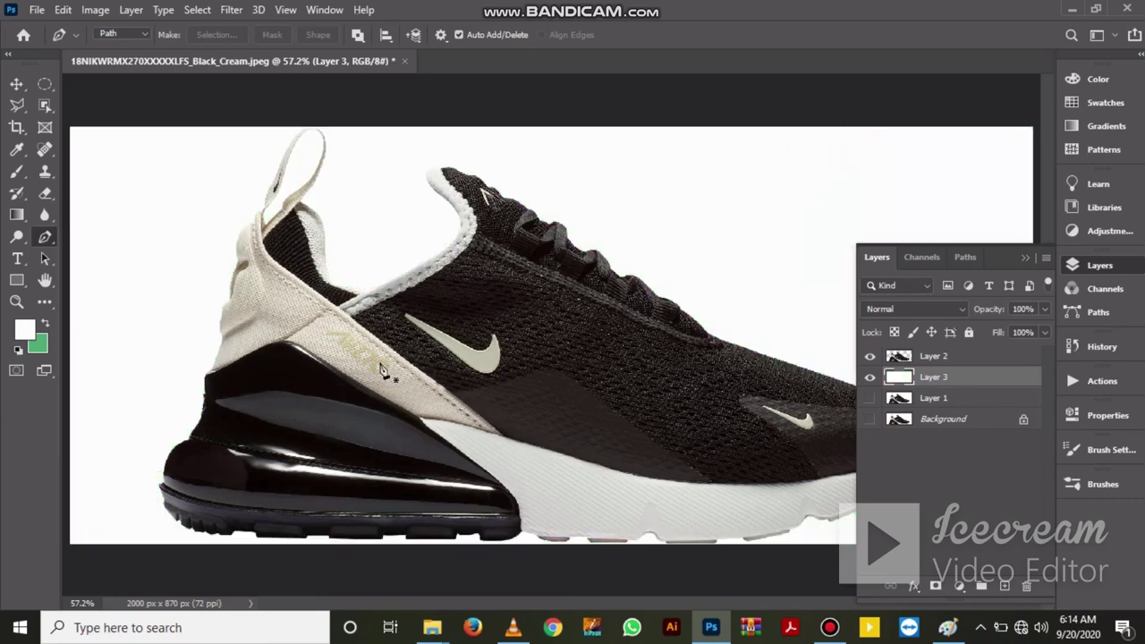
With the Clone Stamp on Layer 2, sample black mesh and paint over the big swoosh's tip
left_click(17, 83)
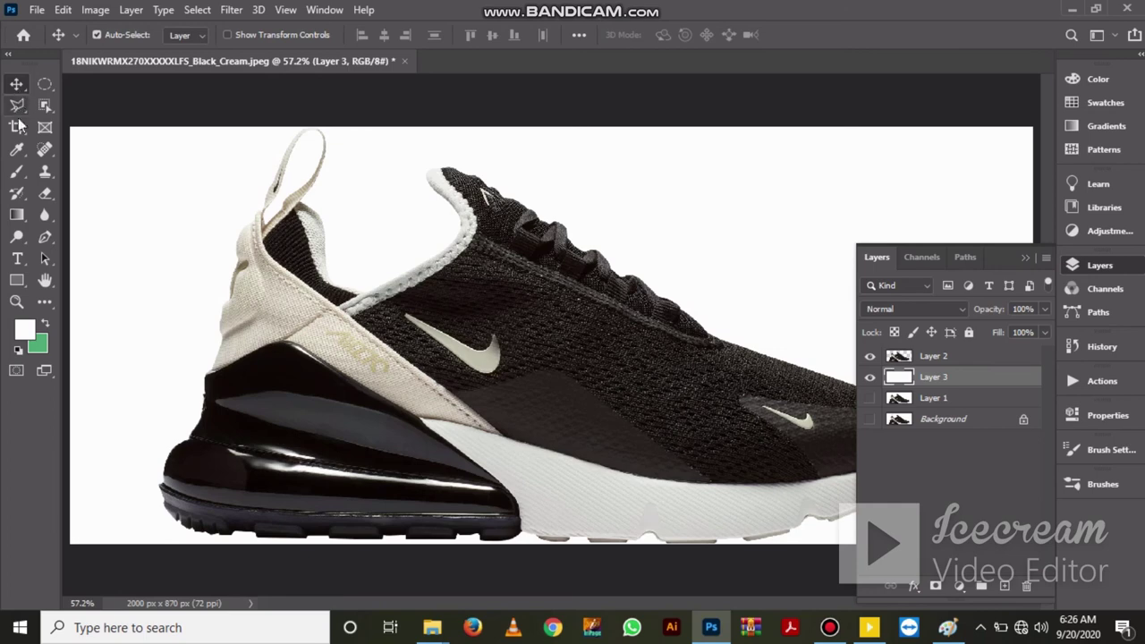
left_click(46, 173)
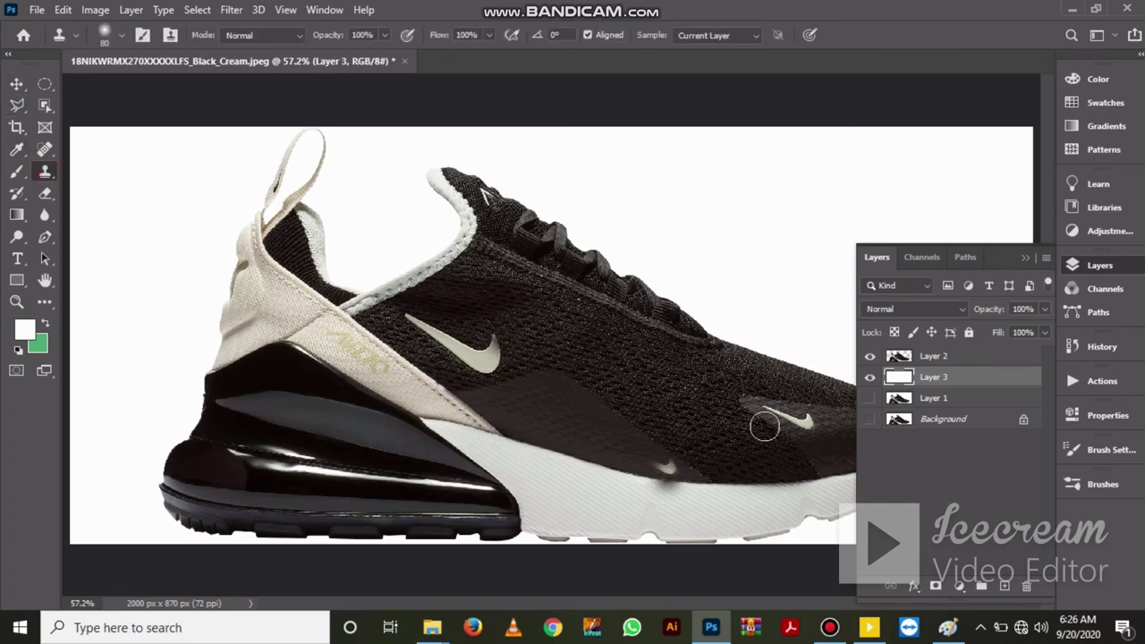
left_click(951, 357)
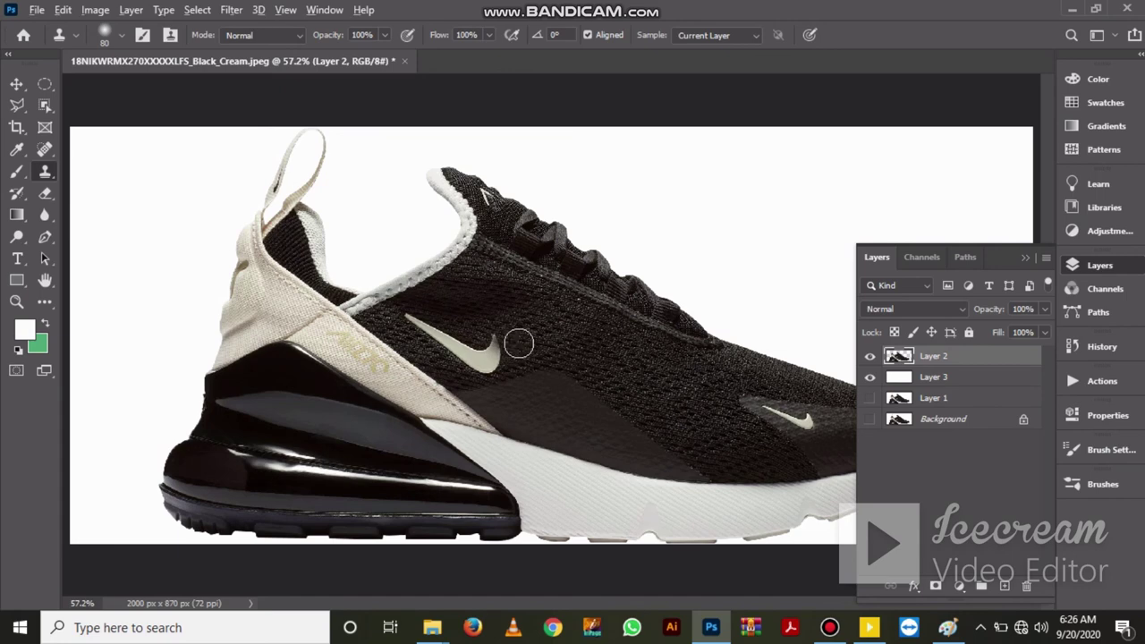
left_click(498, 341, "alt")
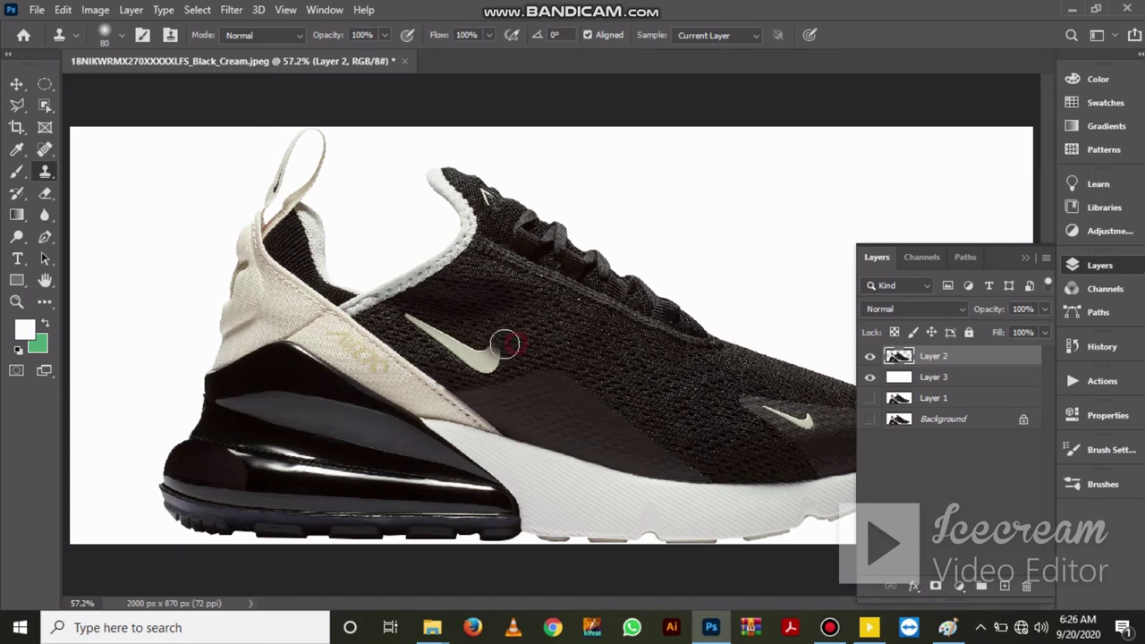
left_click(501, 337)
left_click(509, 350)
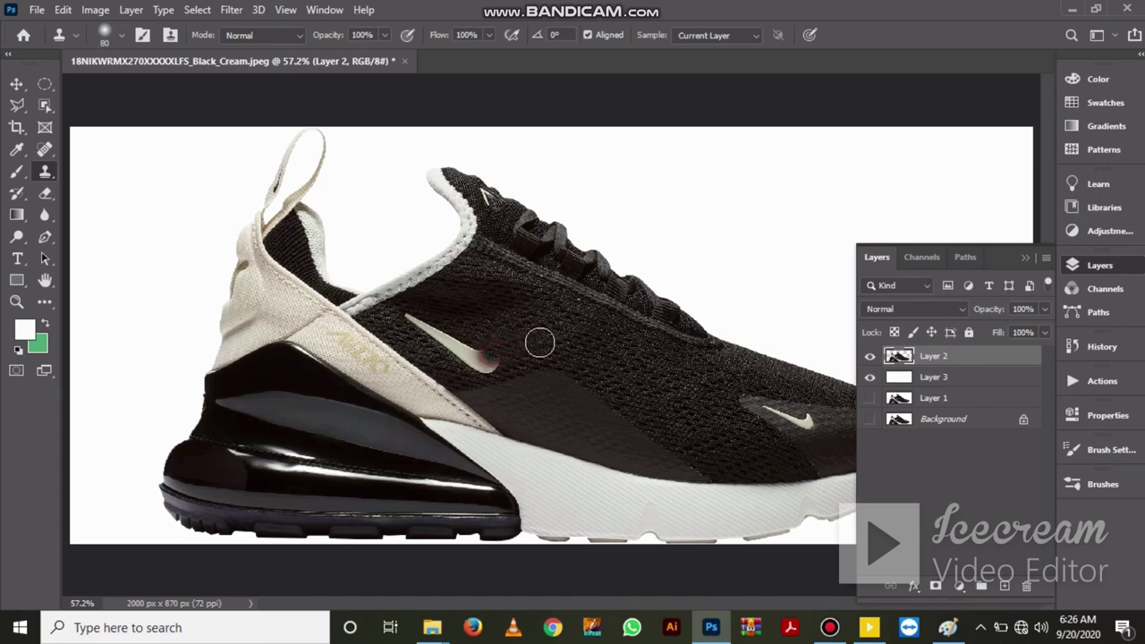
Resample the mesh and clone over the rest of the big side swoosh
left_click(522, 343, "alt")
left_click(490, 358)
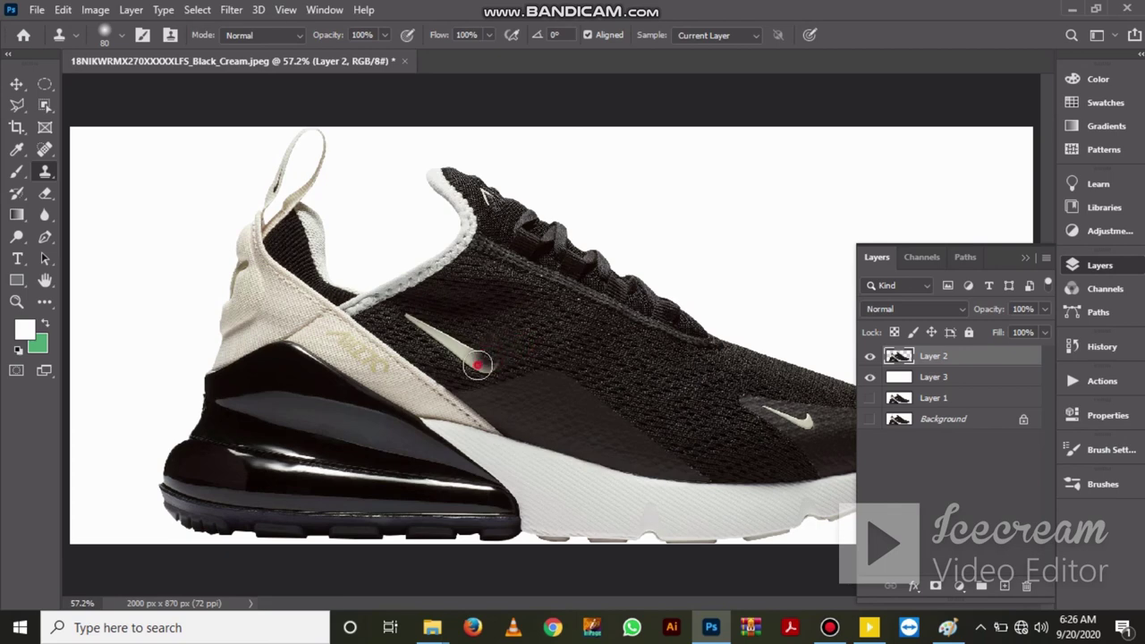
left_click(477, 365)
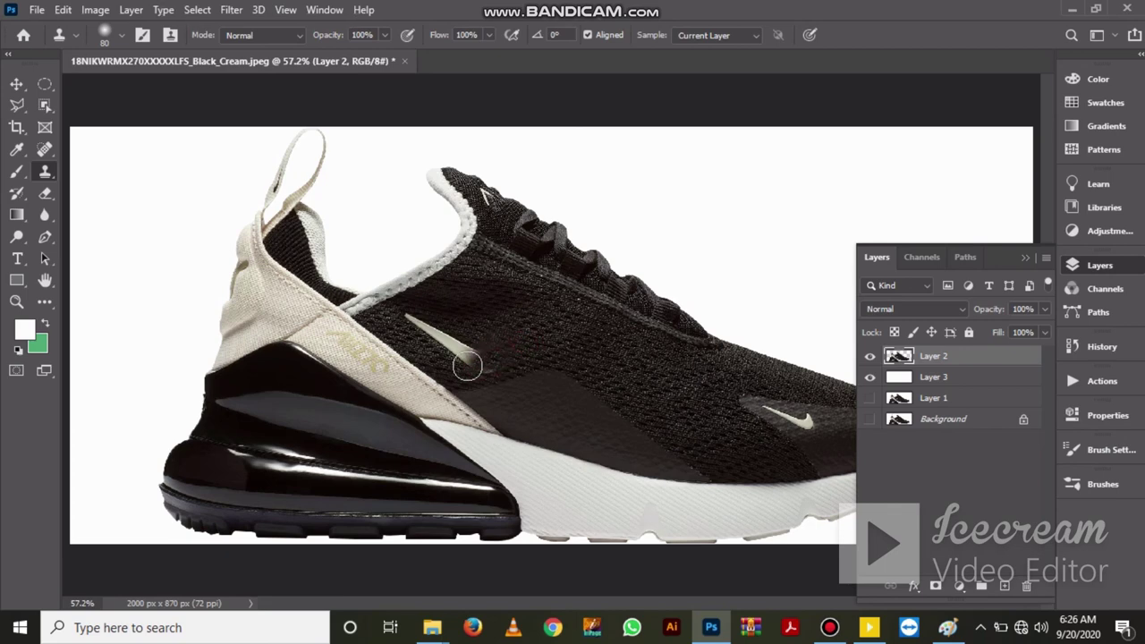
left_click(478, 366)
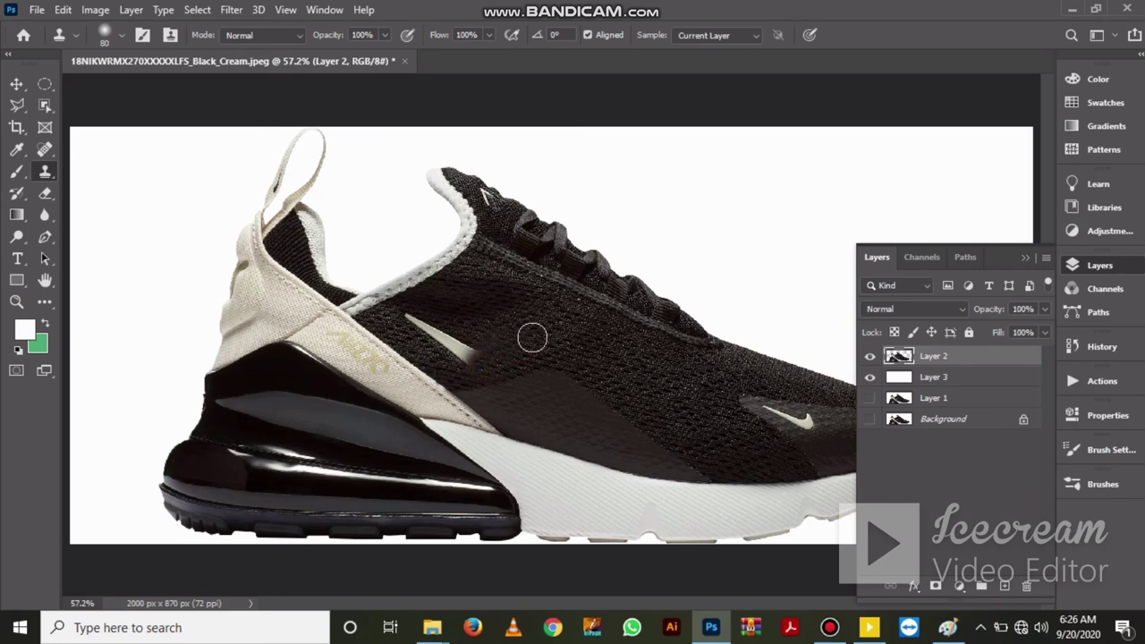
left_click_drag(492, 352, 467, 355)
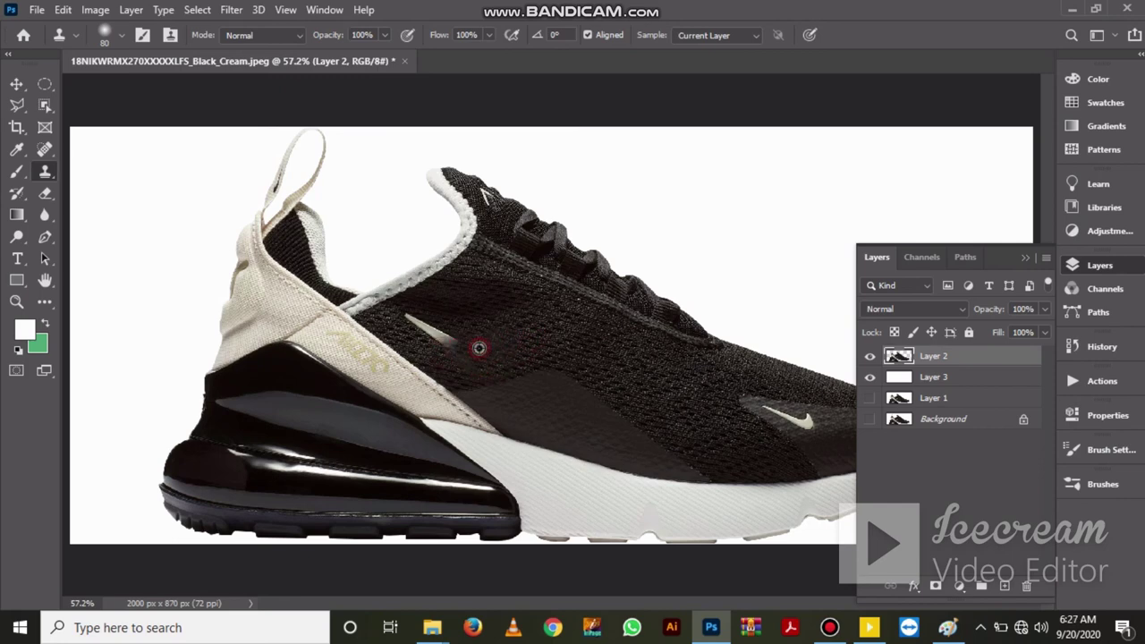
mouse_move(460, 349)
left_mouse_down()
mouse_move(402, 312)
mouse_move(445, 332)
mouse_move(421, 324)
left_mouse_up()
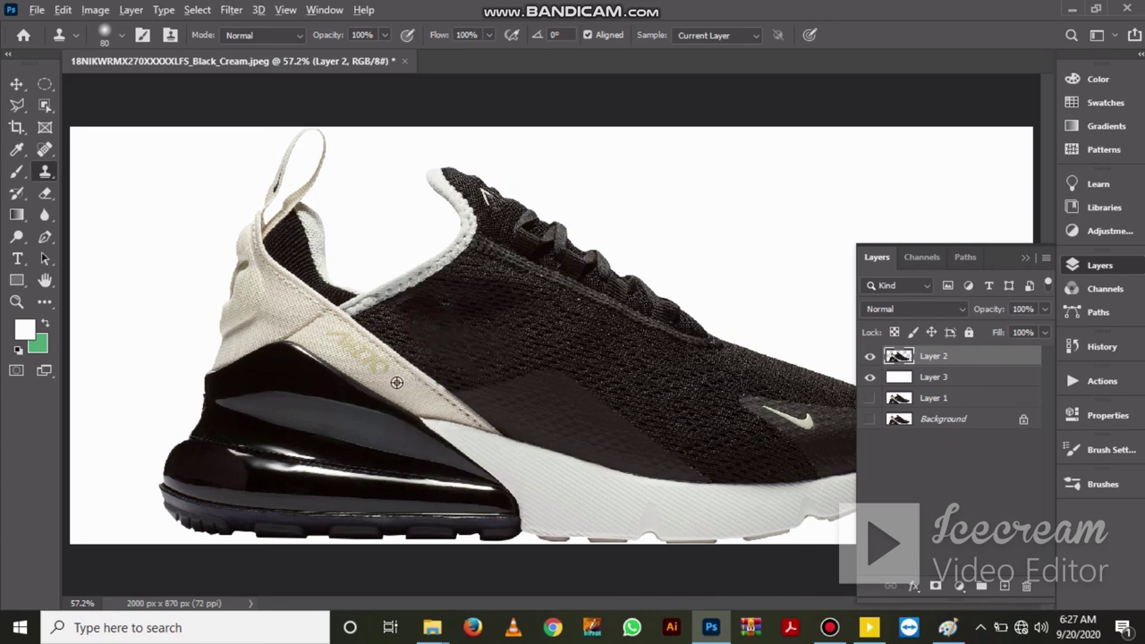
Clone beige fabric over the heel Air lettering and mesh over the small toe swoosh
left_click_drag(396, 381, 329, 336)
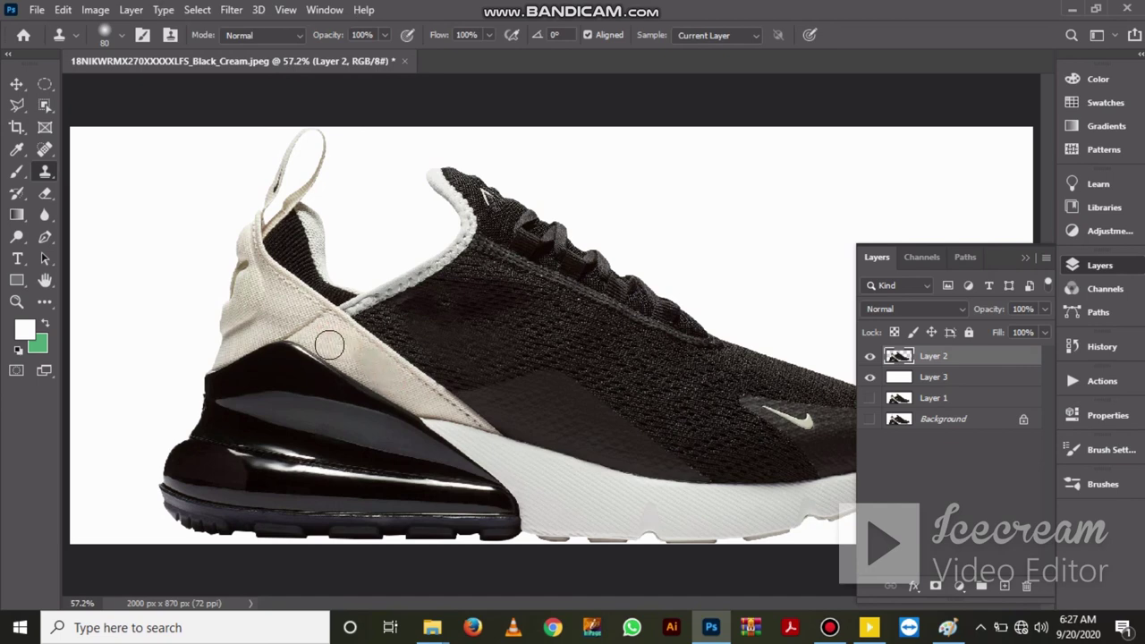
left_click_drag(343, 335, 362, 361)
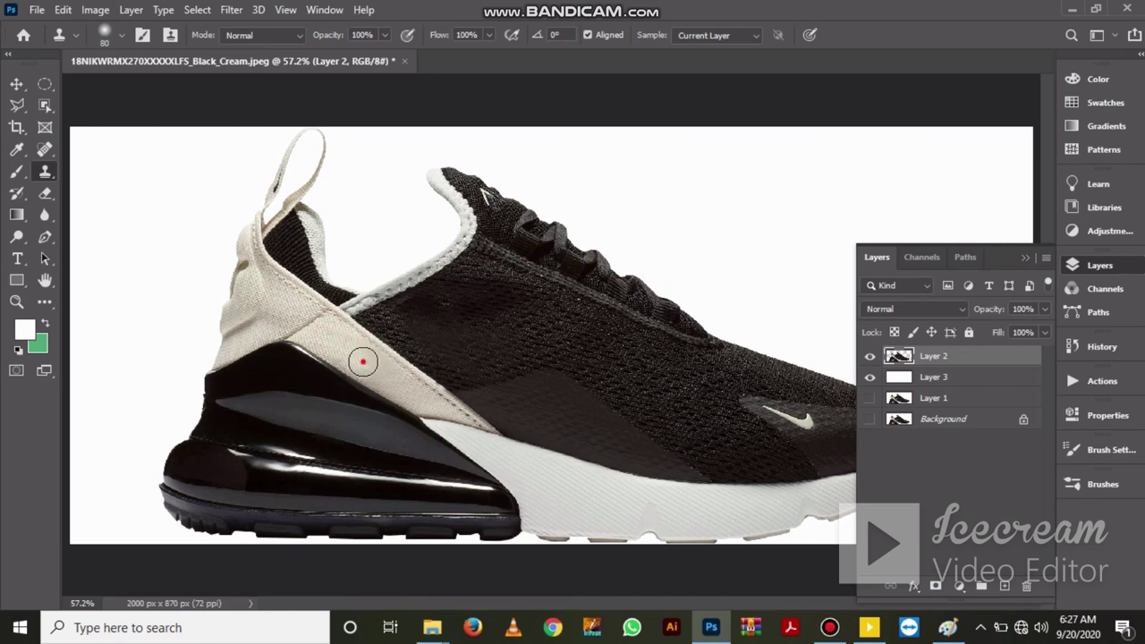
left_click(826, 429, "alt")
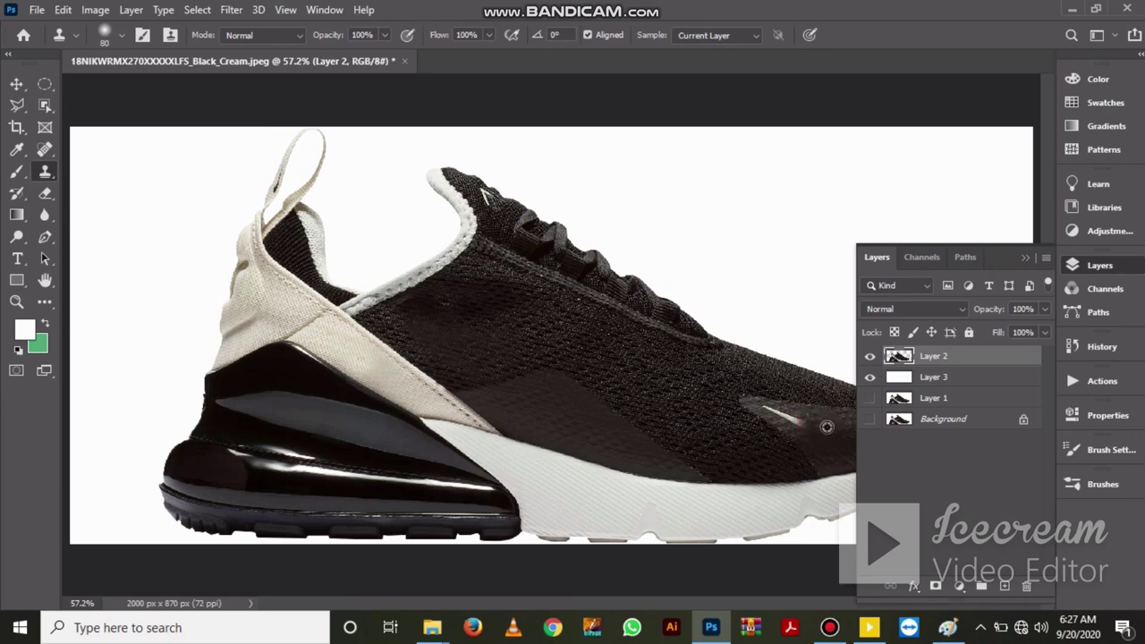
mouse_move(797, 420)
left_mouse_down()
mouse_move(780, 412)
mouse_move(796, 417)
left_mouse_up()
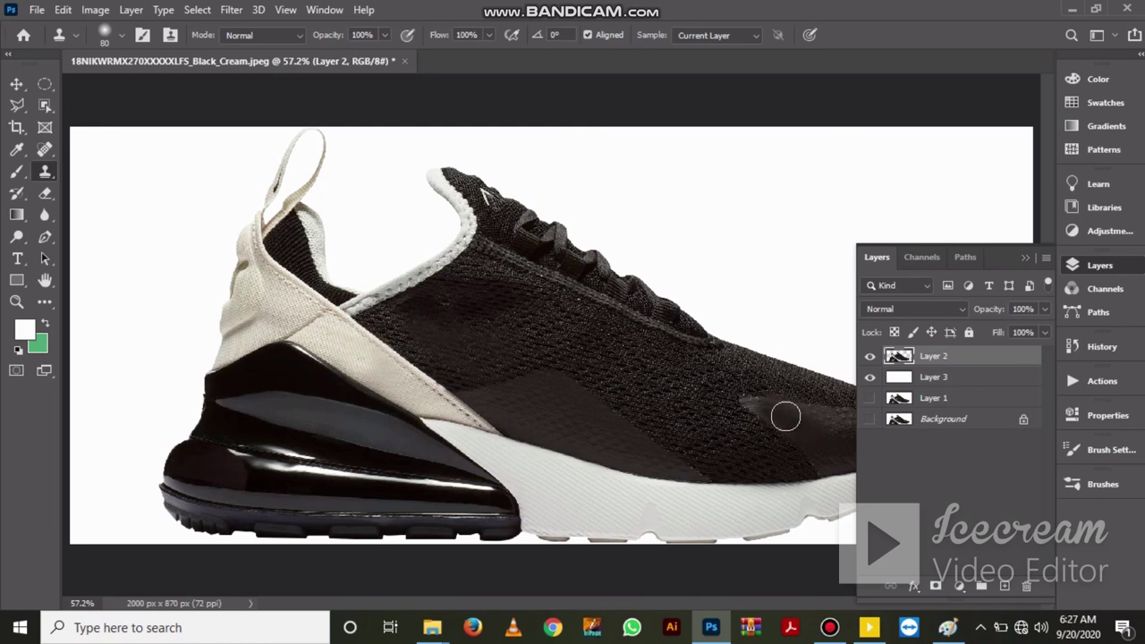
left_click_drag(775, 409, 796, 429)
left_click(1026, 260)
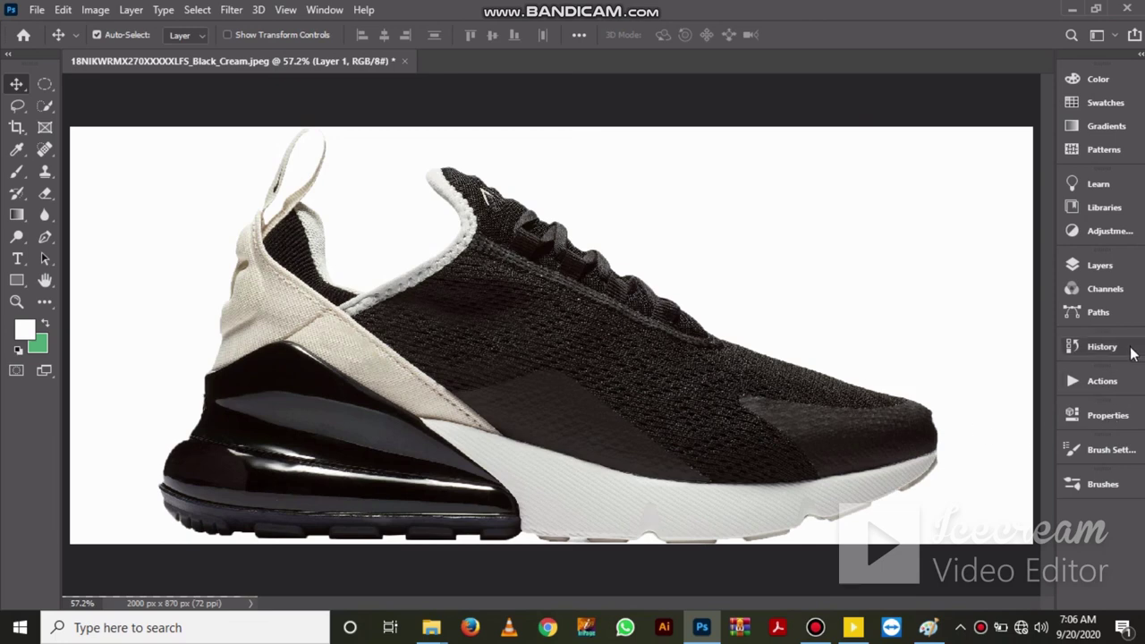
Toggle the white layer, Layer 2 and AFTER label to compare BEFORE and AFTER, ending on AFTER
left_click(1117, 272)
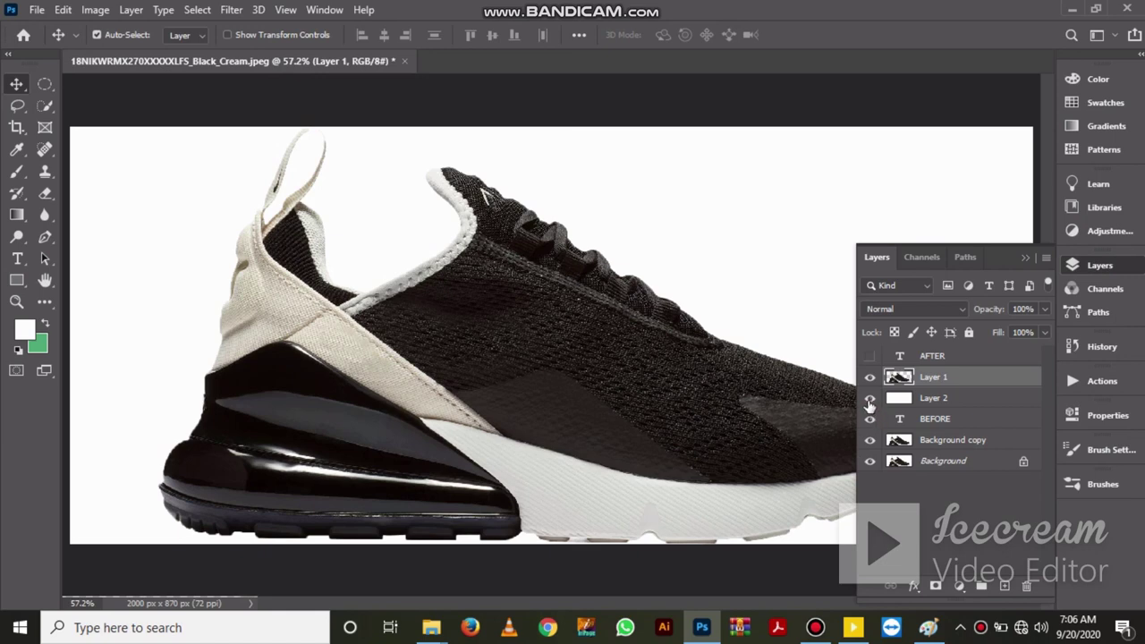
left_click(870, 399)
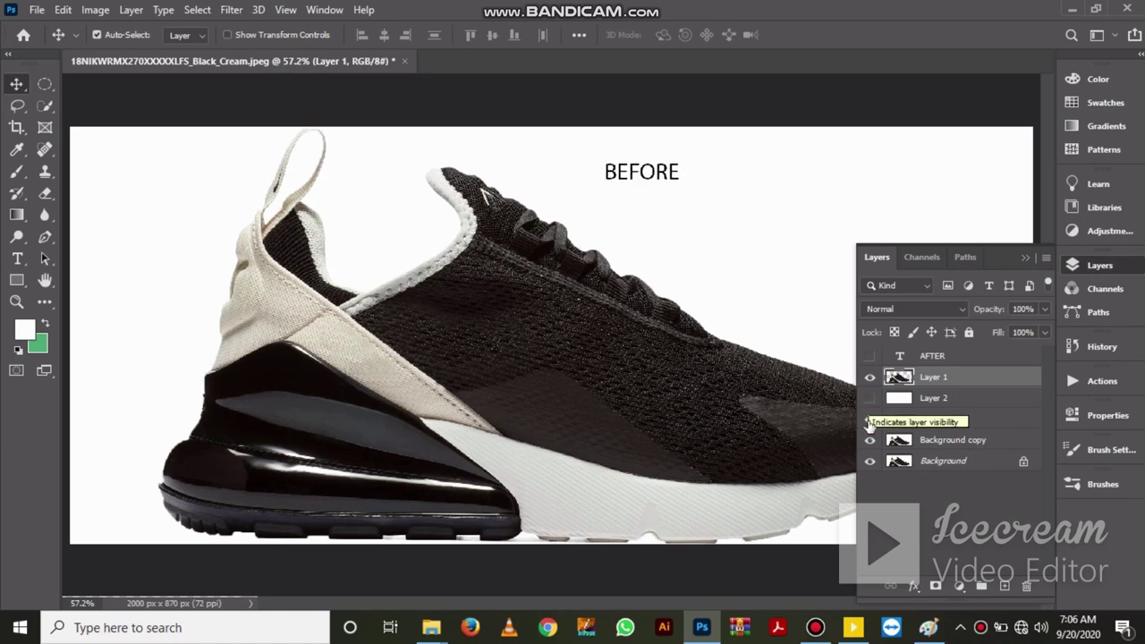
left_click(868, 379)
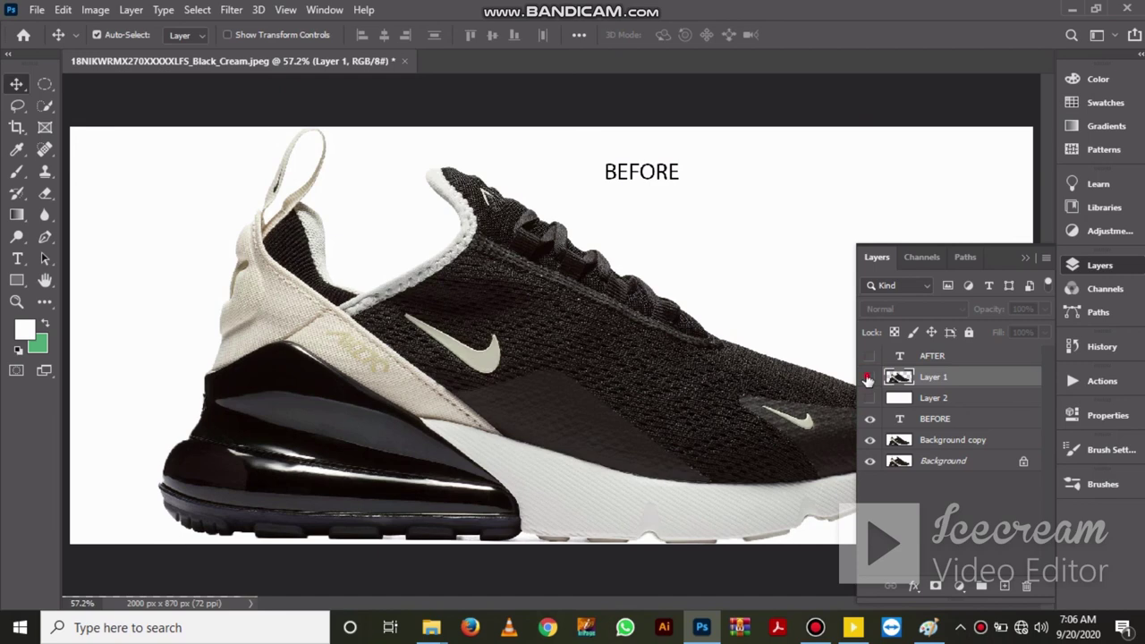
left_click(868, 378)
left_click(870, 355)
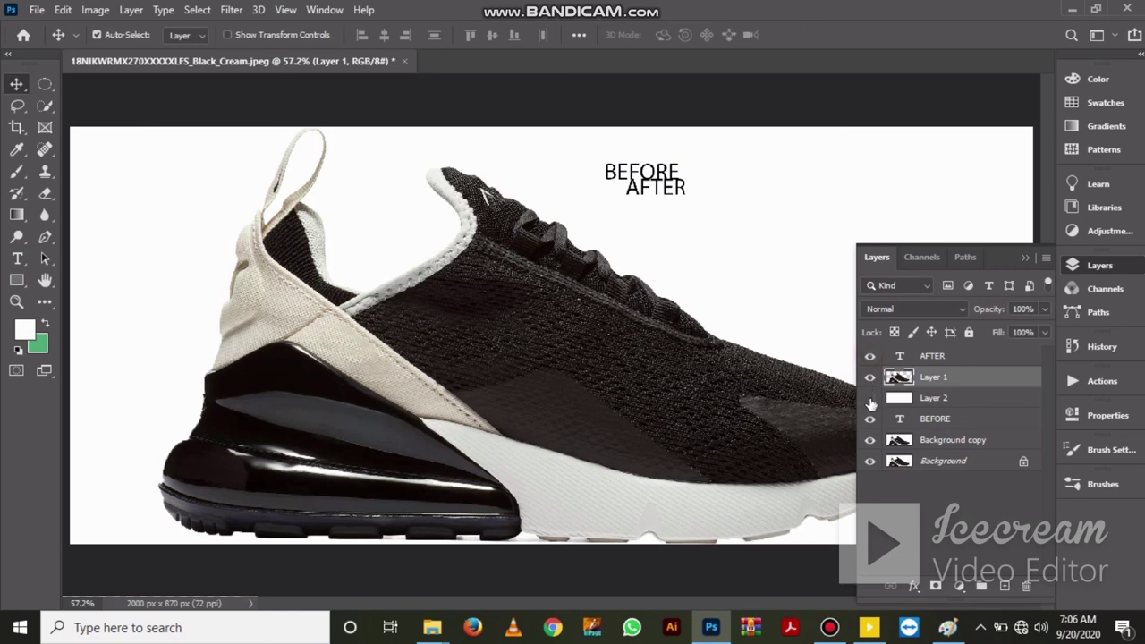
left_click(869, 399)
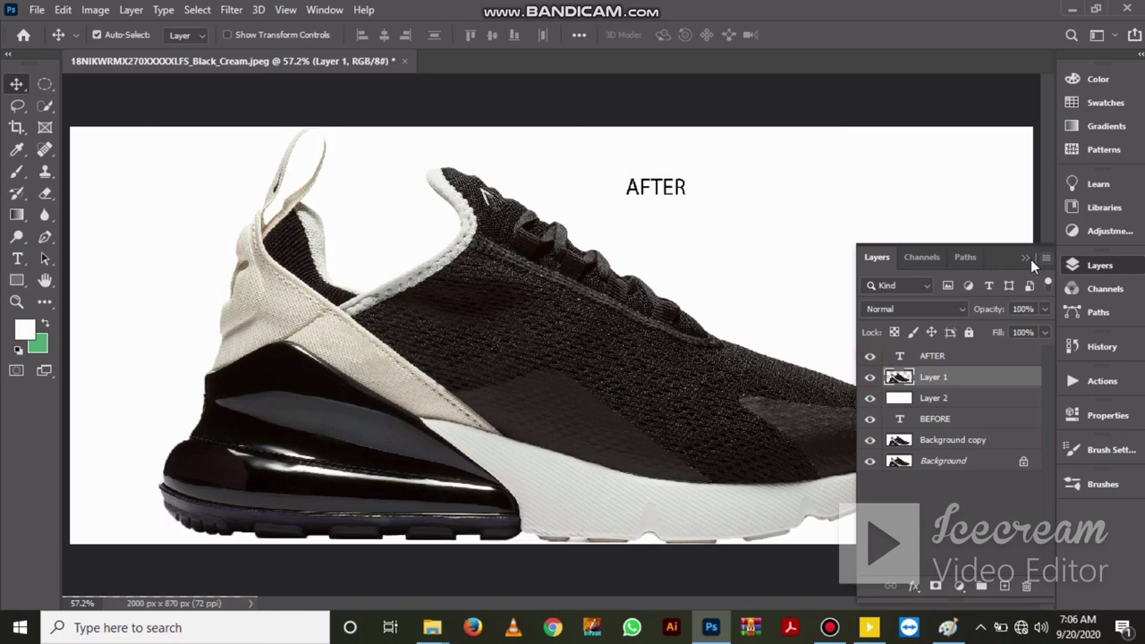
left_click(1025, 259)
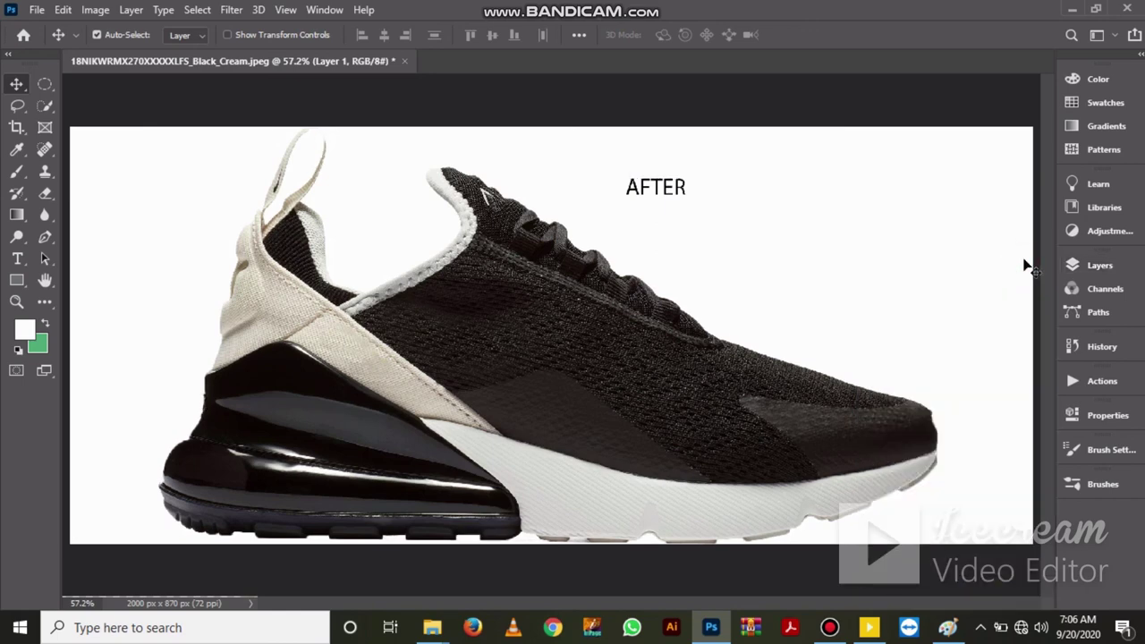